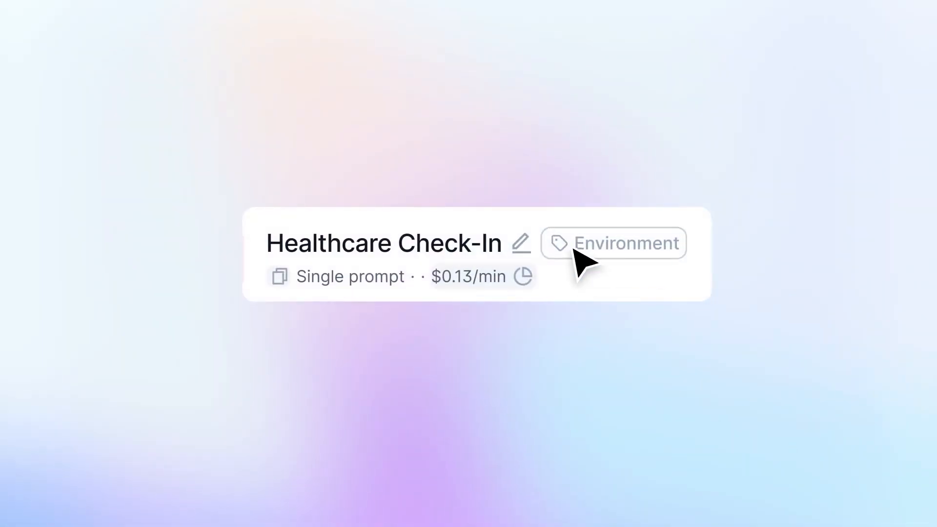
left_click(574, 246)
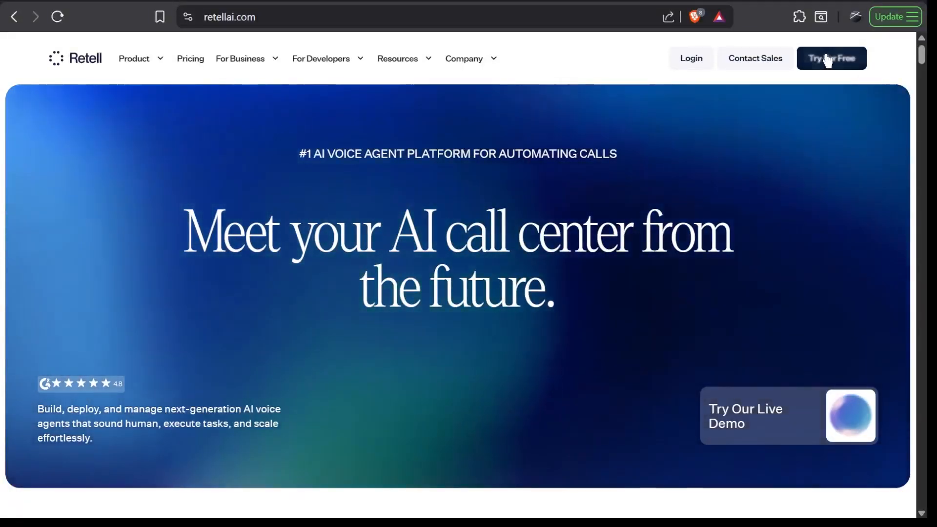
Start a free trial from the Retell homepage and continue to the dashboard with a Google account
left_click(856, 64)
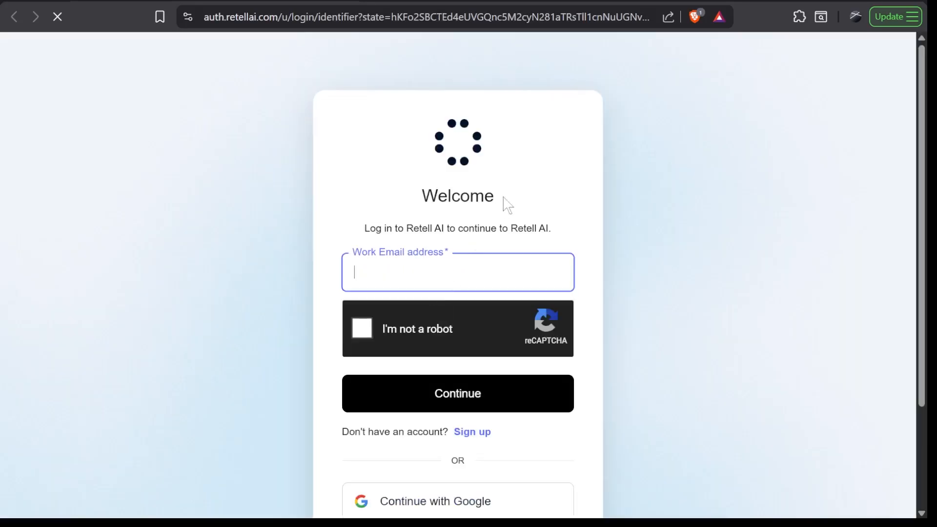
scroll(564, 184, "down", 3)
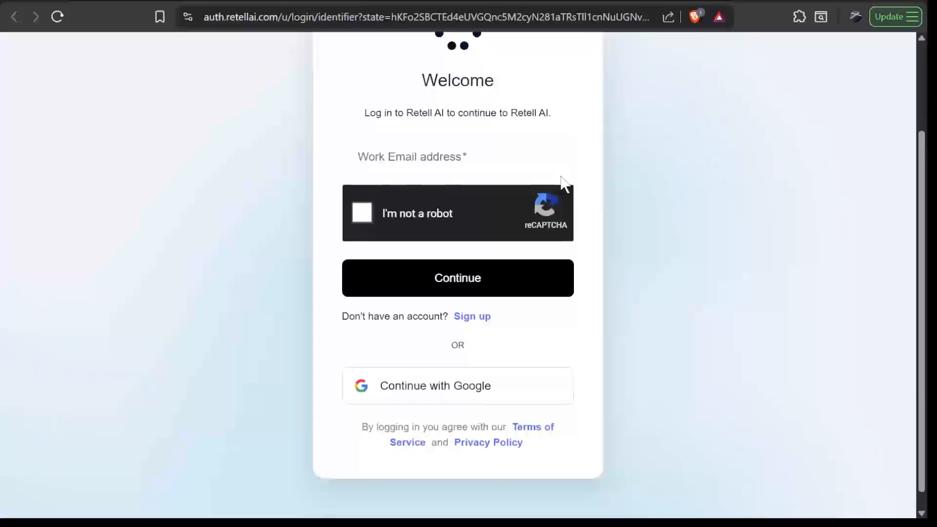
left_click(459, 374)
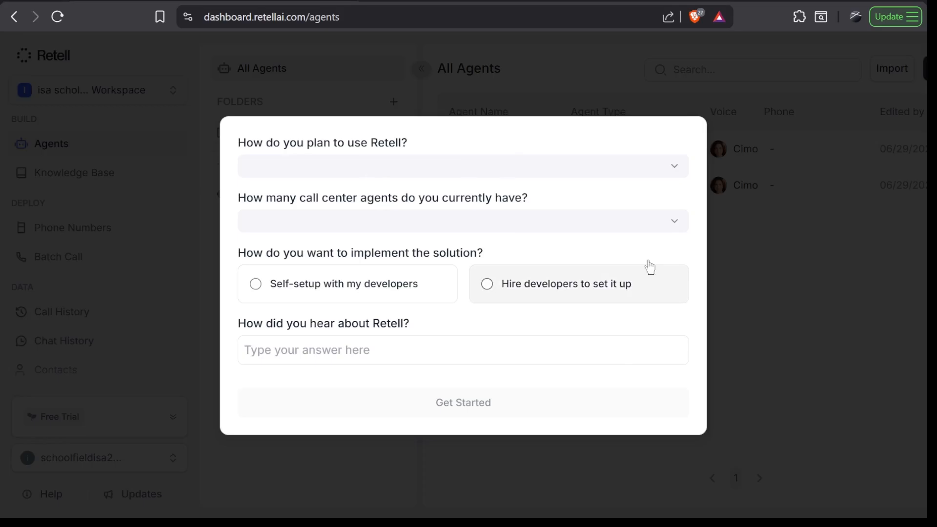
Submit the onboarding survey with company phone operations, Less than 20 agents, Self-setup with my developers, and "youtube" as the referral source
left_click(537, 174)
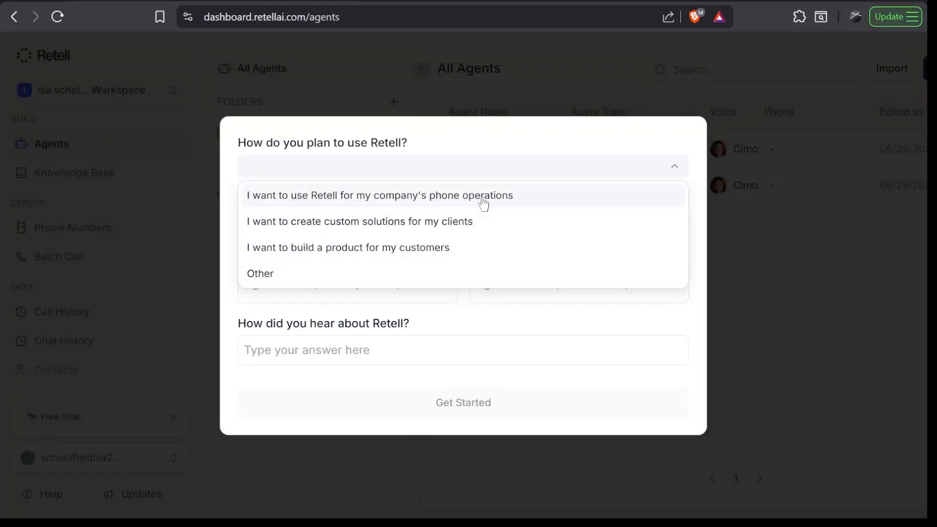
left_click(484, 204)
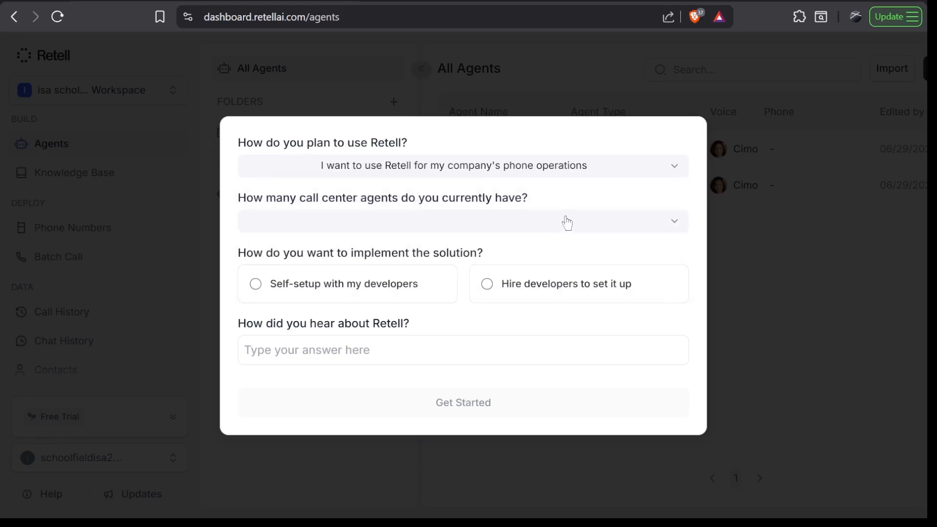
left_click(468, 225)
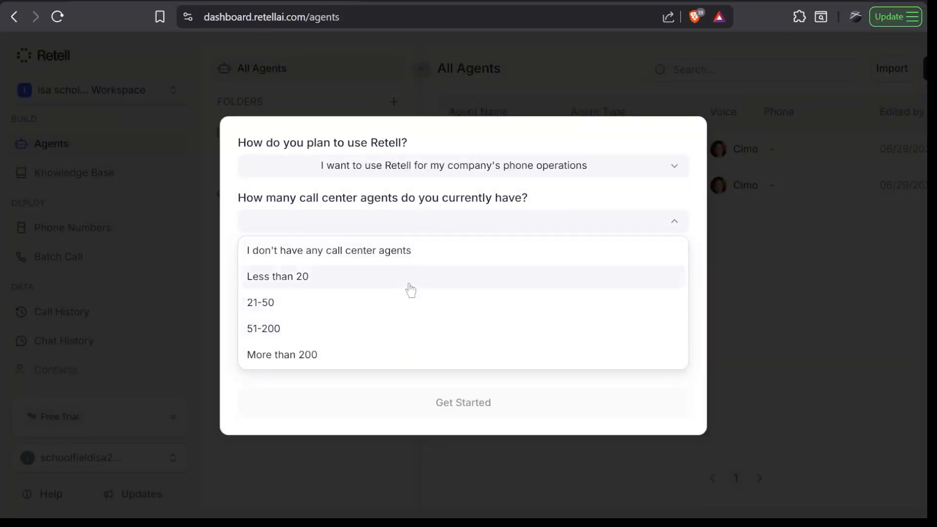
left_click(390, 276)
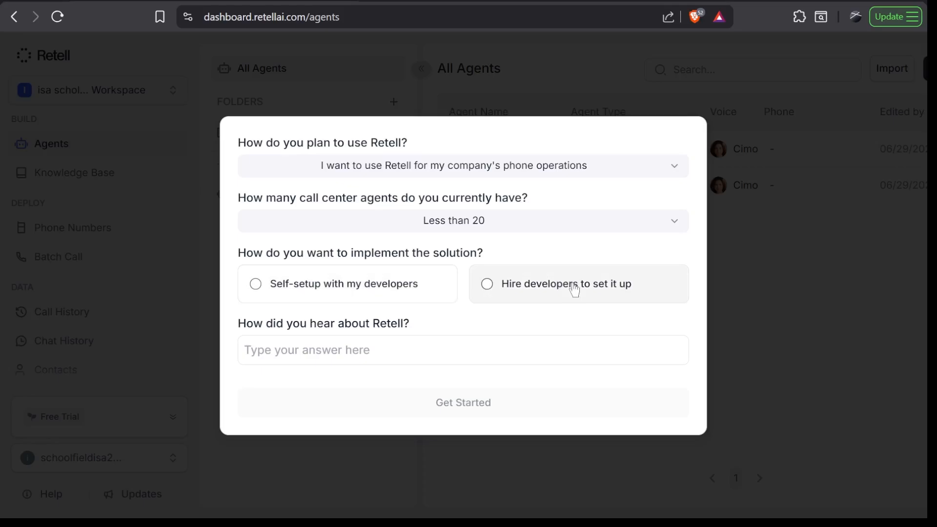
left_click(255, 285)
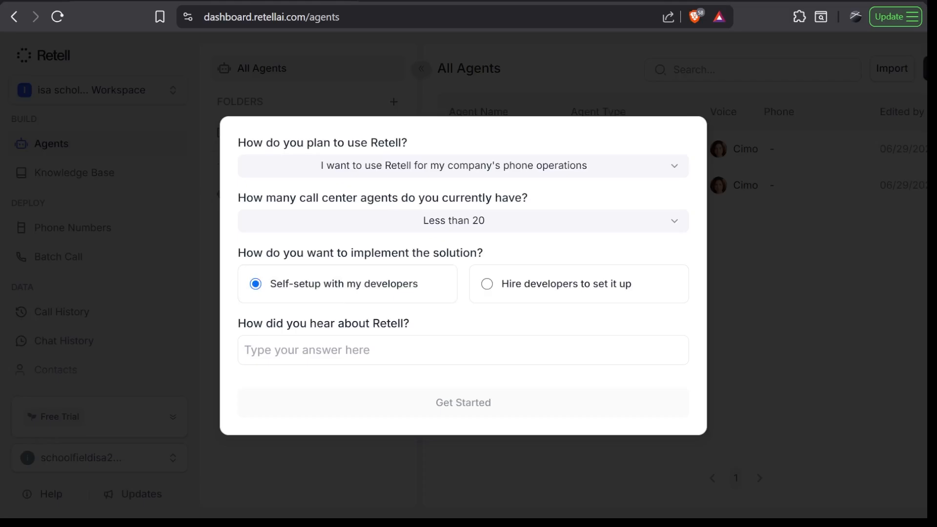
type("youtube")
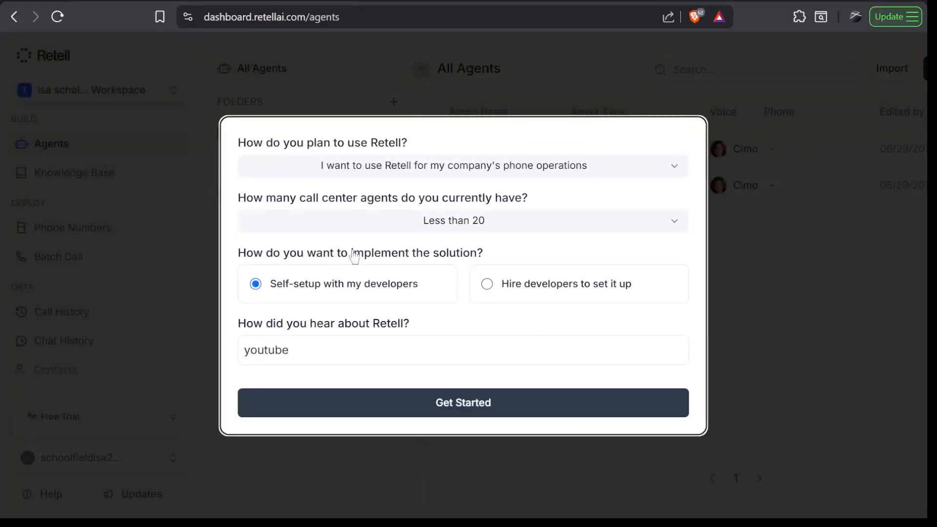
left_click(468, 409)
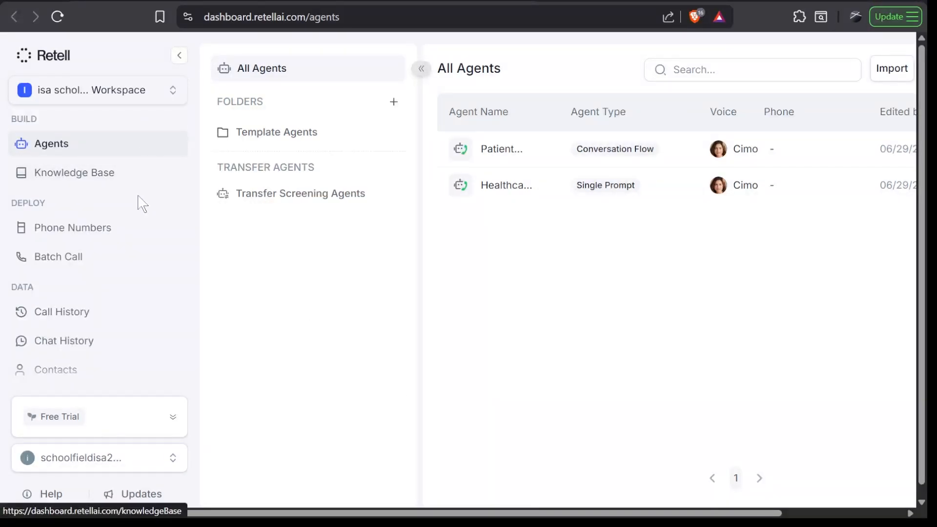
Look through the dashboard's navigation sections for building, deploying, data, monitoring and system settings
scroll(139, 281, "down", 3)
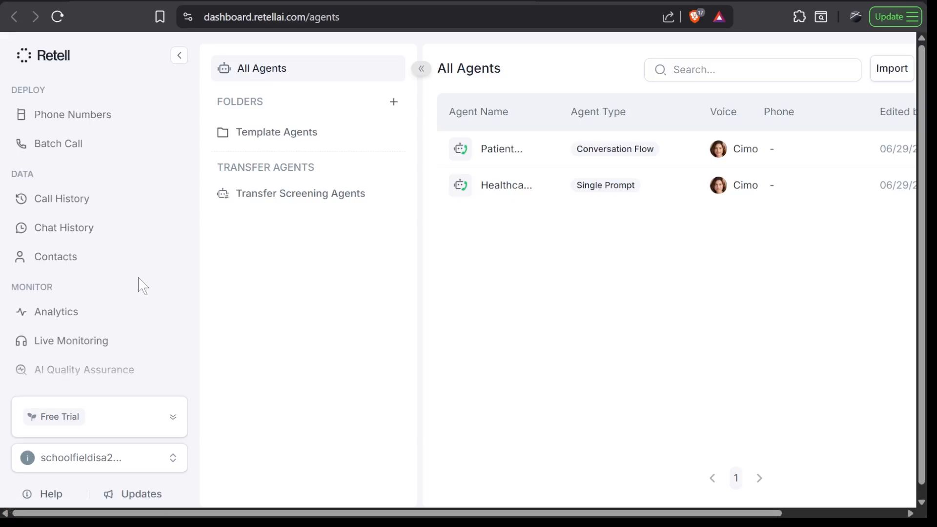
scroll(140, 284, "up", 3)
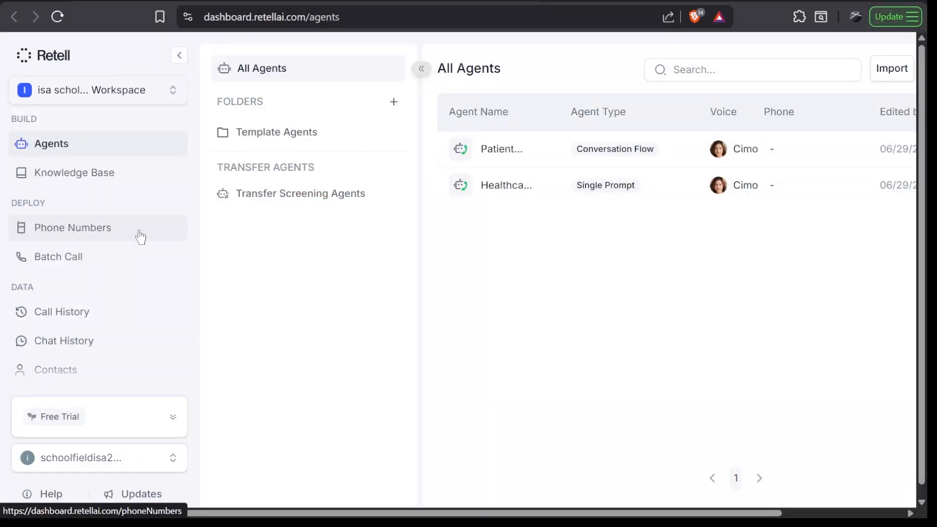
scroll(140, 238, "down", 2)
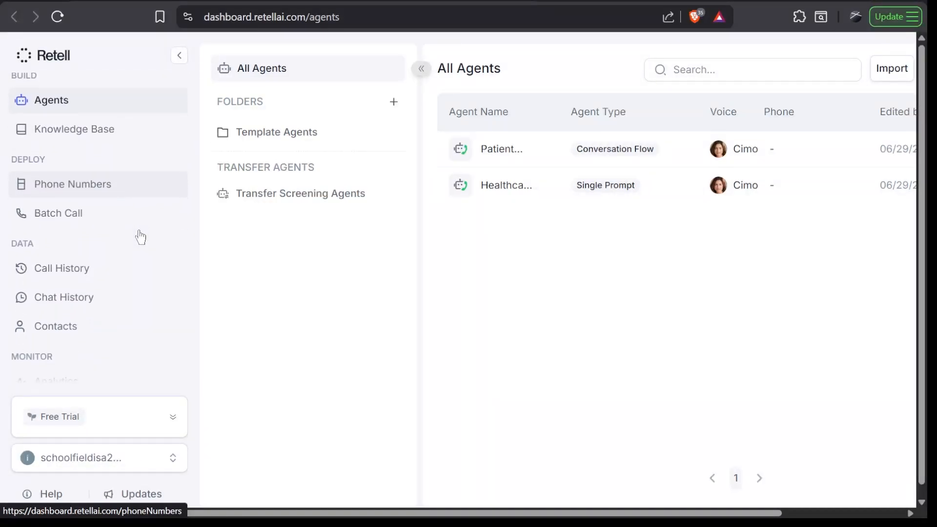
scroll(141, 237, "down", 5)
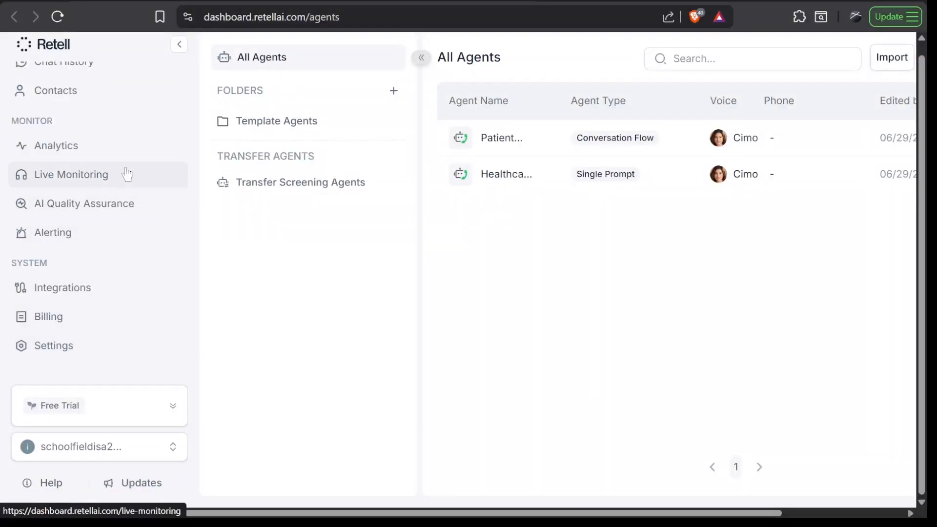
scroll(146, 288, "up", 1)
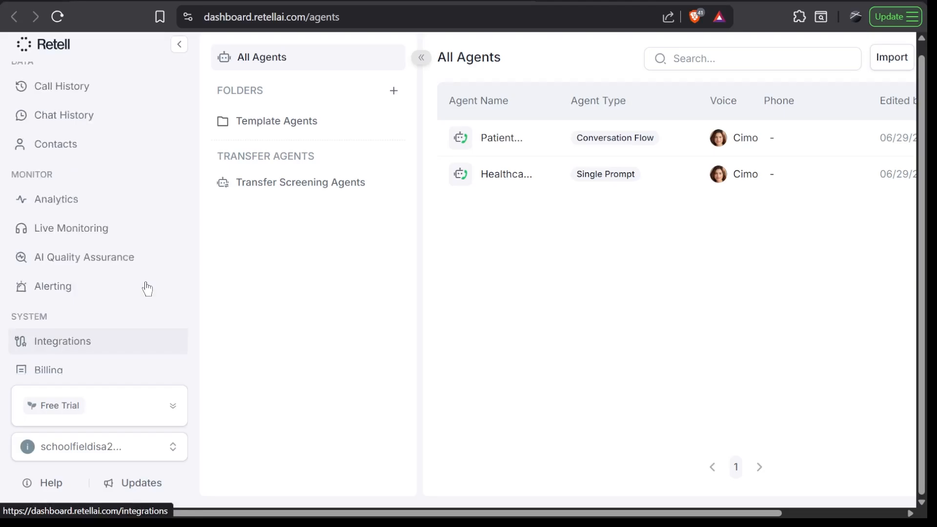
scroll(147, 289, "up", 4)
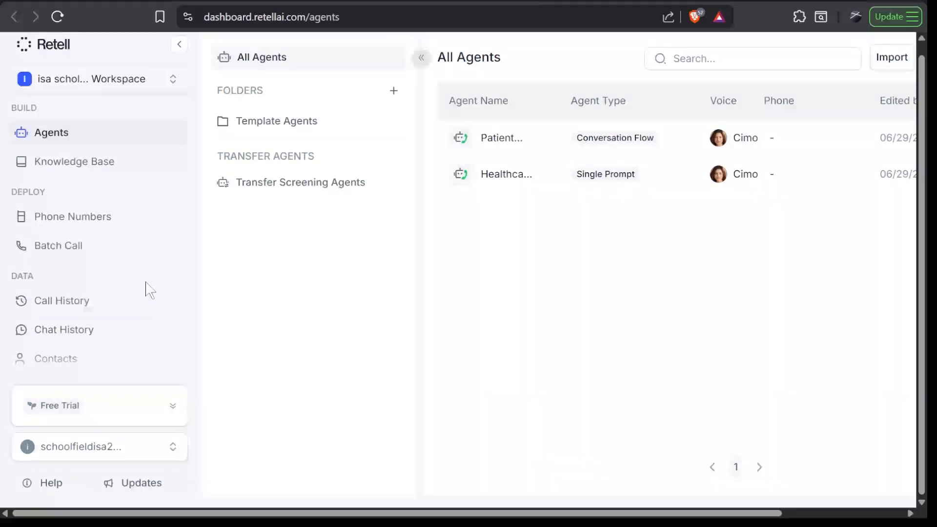
Start creating a voice agent and choose Single prompt as its type
key("ctrl+minus")
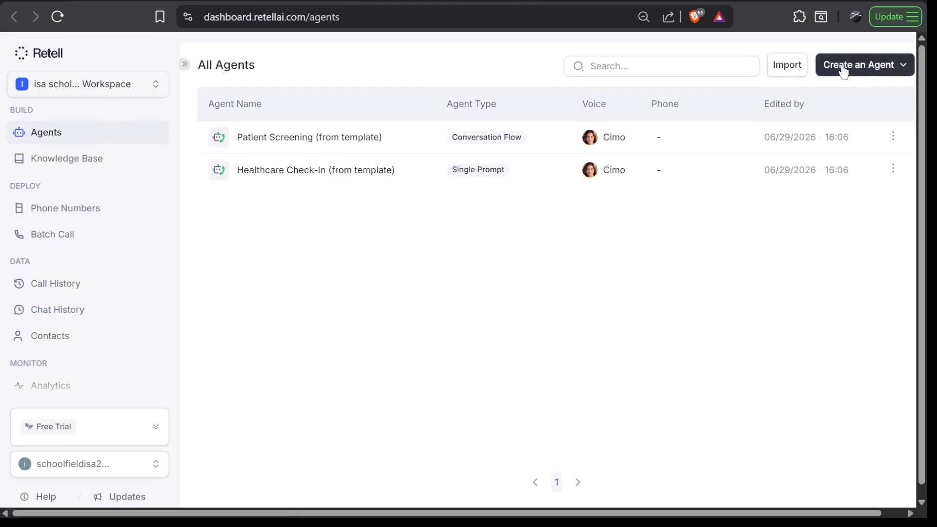
left_click(893, 69)
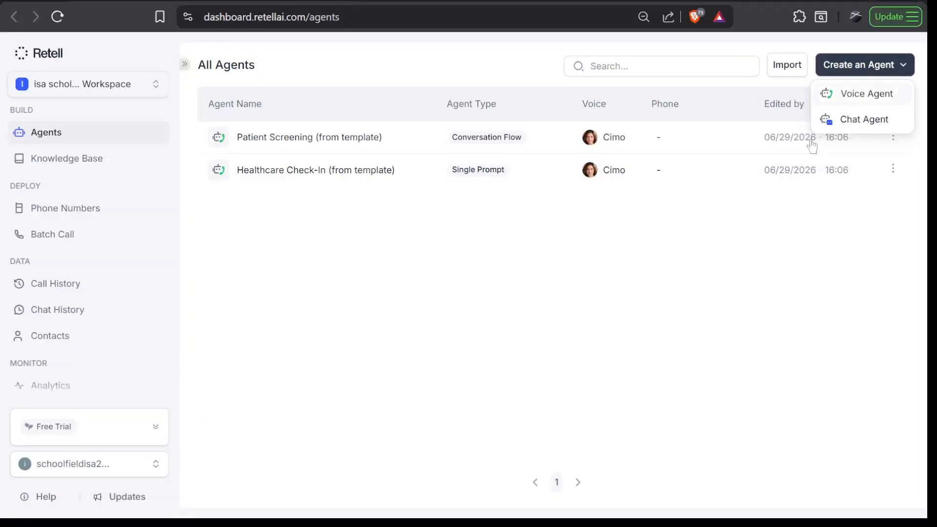
left_click(876, 97)
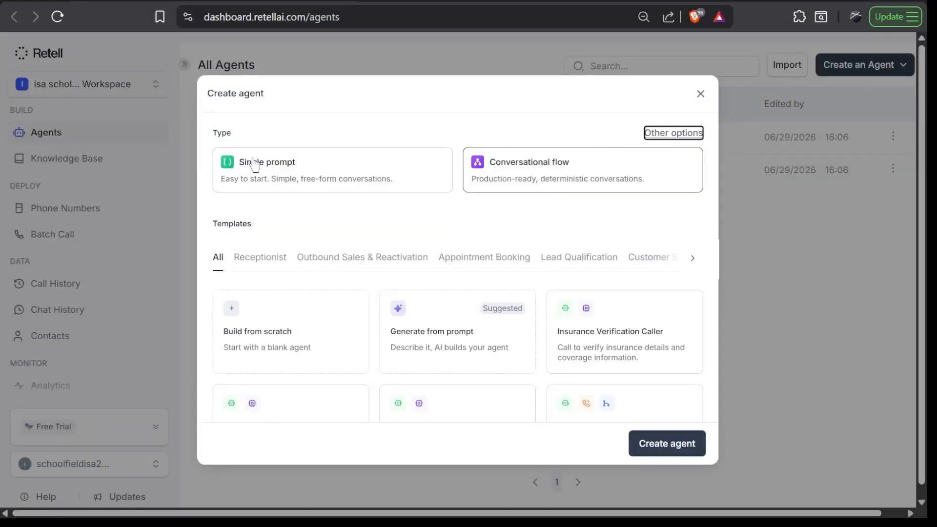
left_click(352, 201)
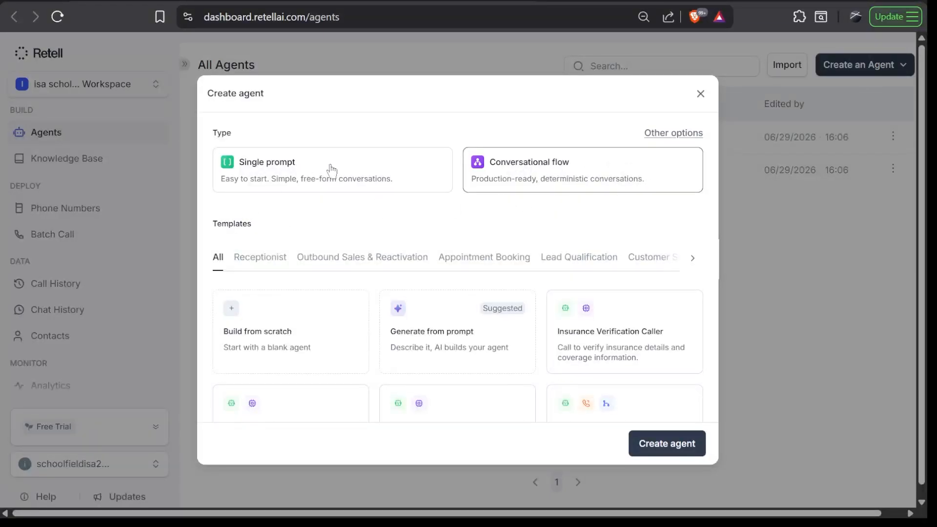
left_click(300, 172)
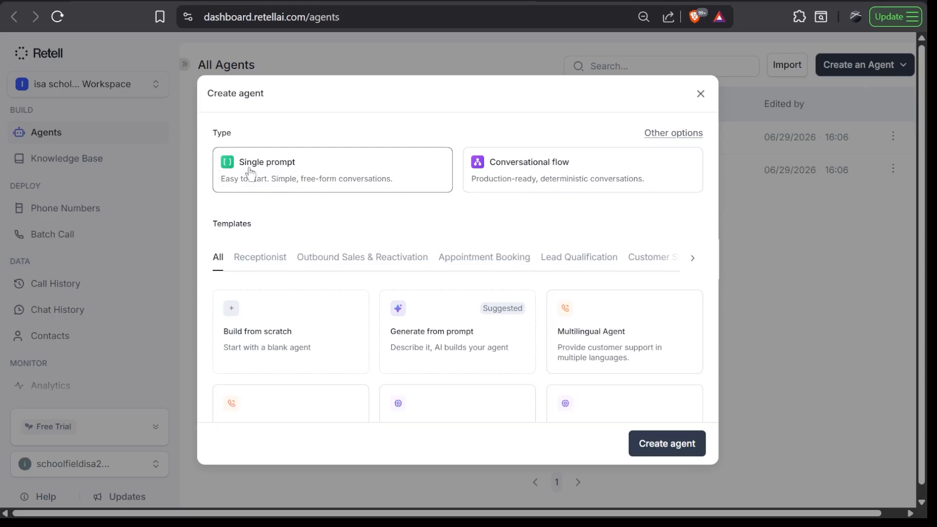
Browse the single-prompt agent templates, including the Receptionist and Outbound Sales & Reactivation categories
scroll(402, 229, "up", 2)
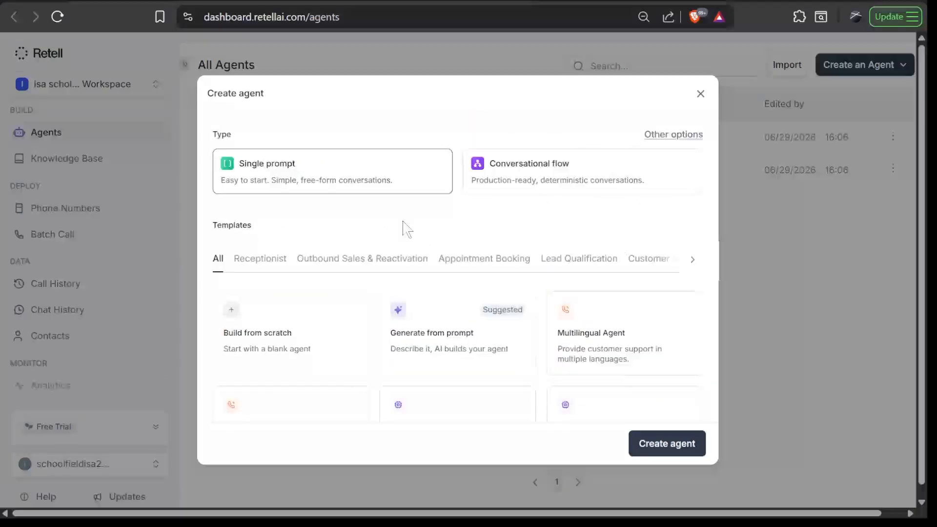
scroll(404, 227, "down", 3)
scroll(404, 227, "up", 3)
scroll(405, 228, "down", 3)
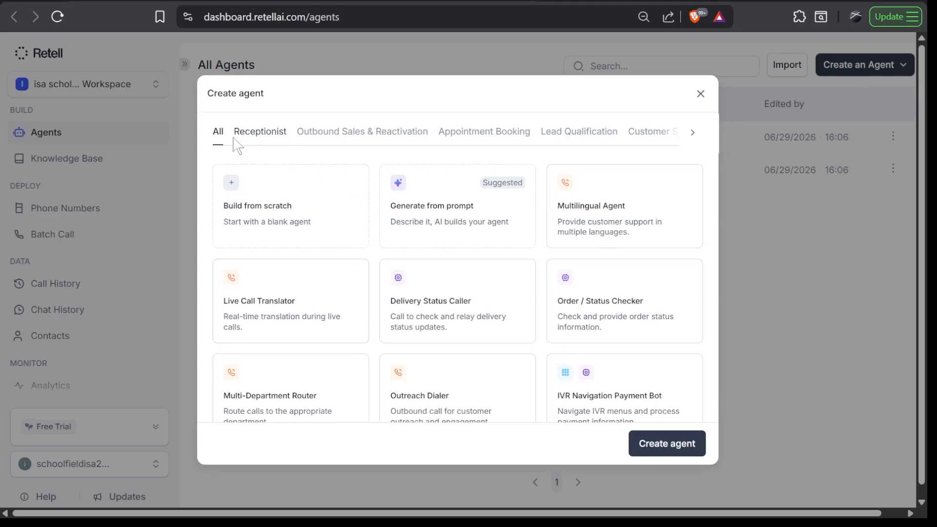
scroll(442, 389, "down", 10)
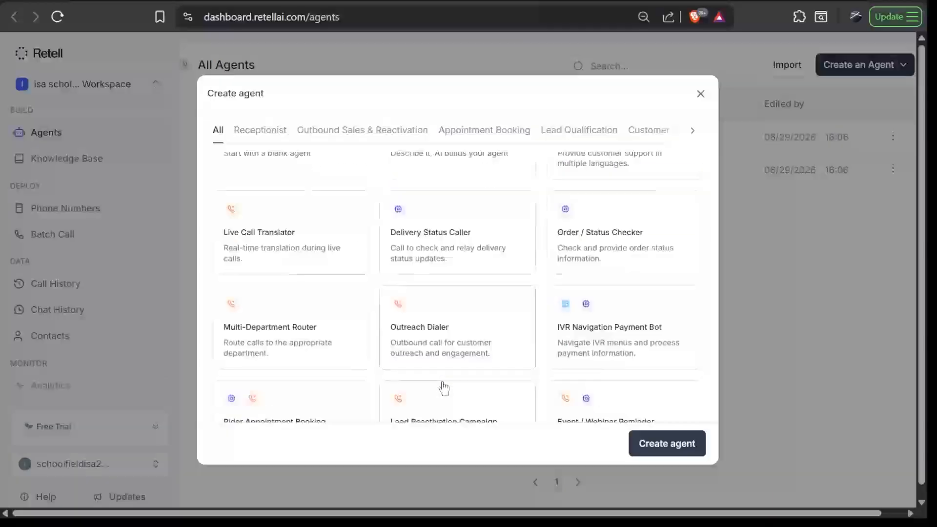
scroll(443, 388, "up", 10)
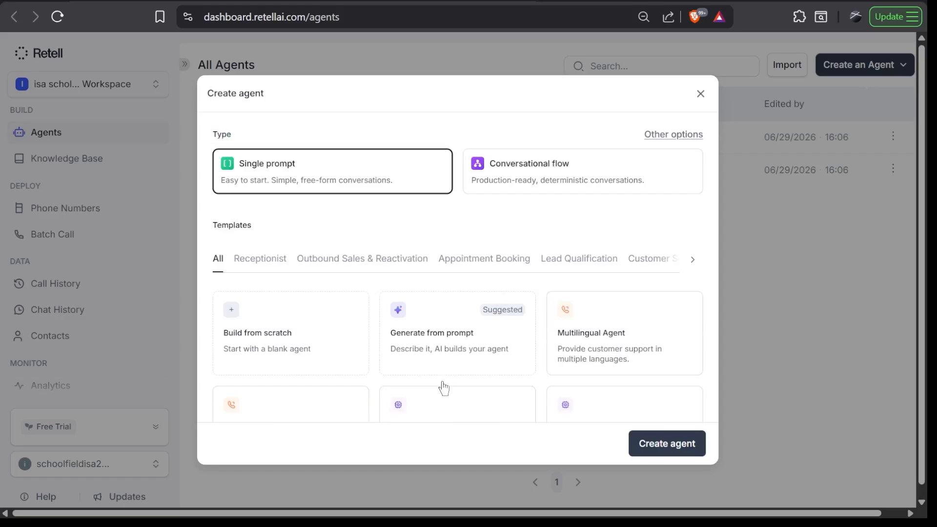
scroll(443, 388, "down", 3)
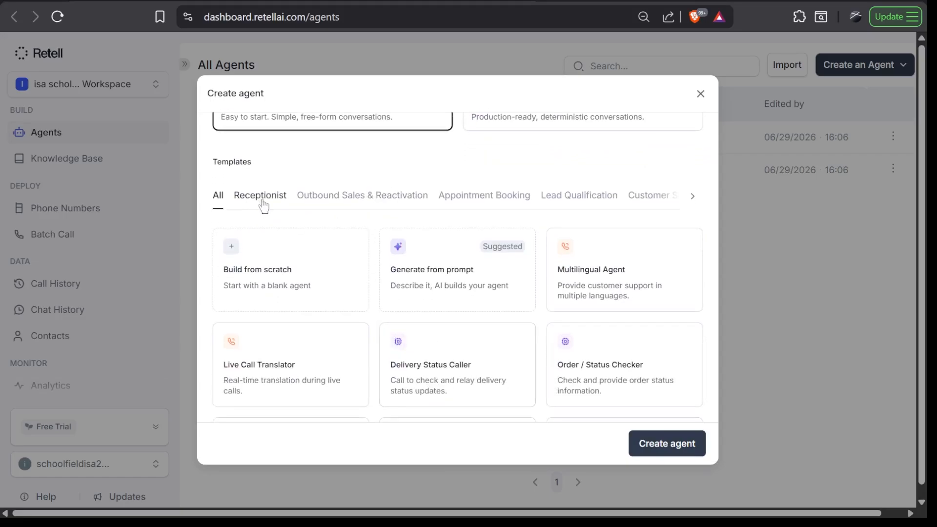
left_click(262, 201)
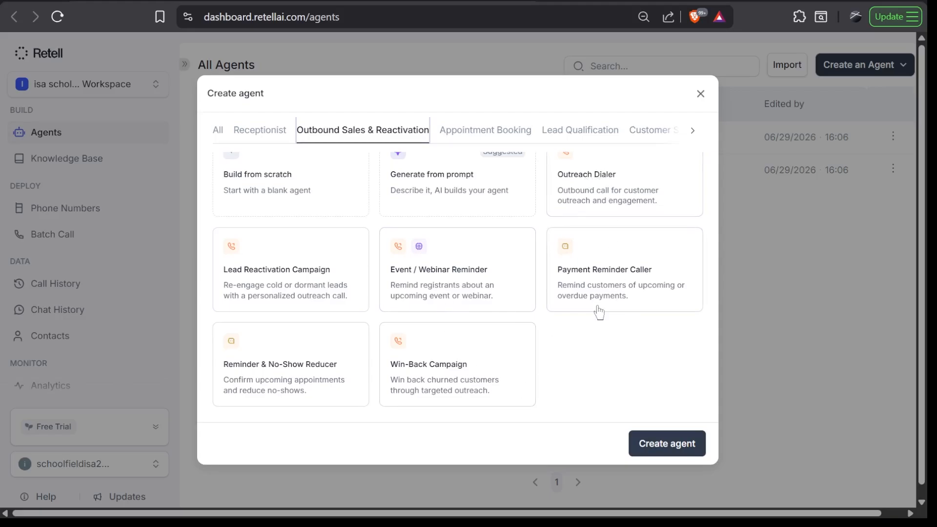
scroll(599, 312, "up", 2)
left_click(574, 175)
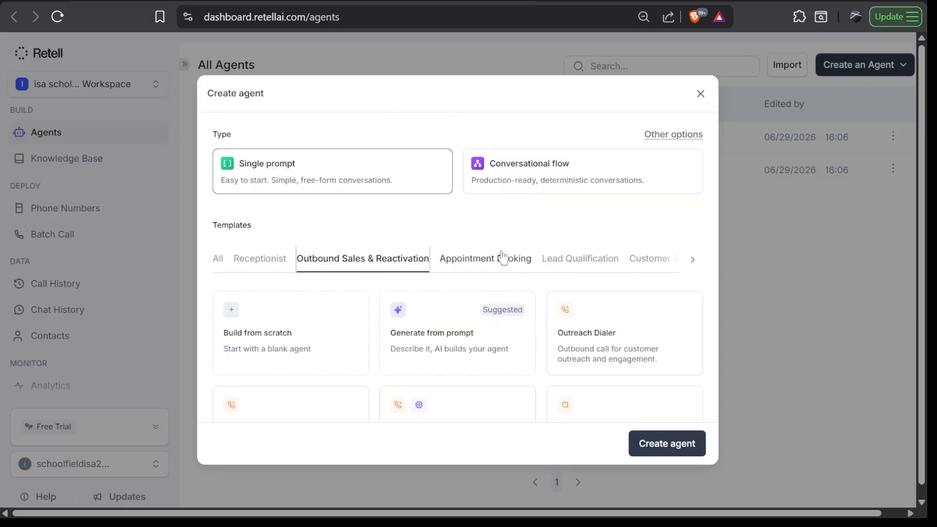
Select the Service Appointment Booking template from the Appointment Booking category and review its prompt
left_click(493, 265)
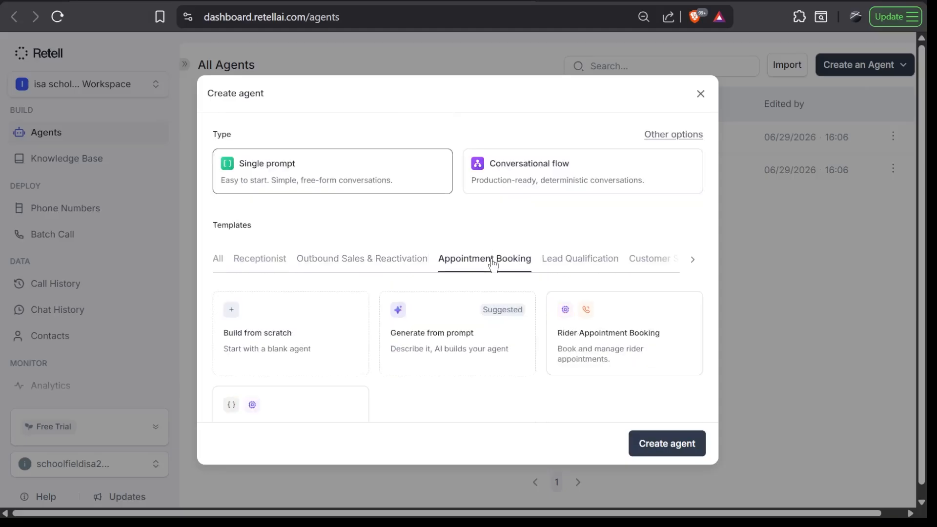
scroll(442, 367, "down", 2)
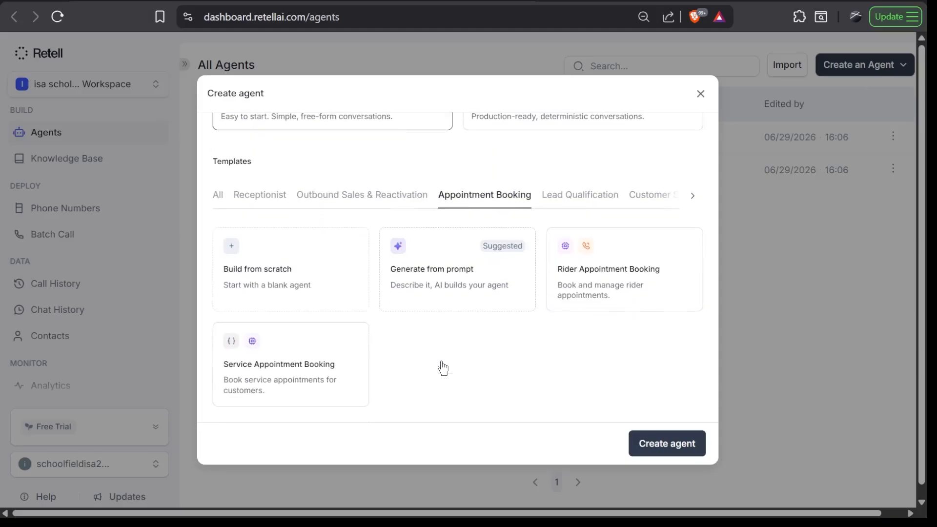
left_click(286, 392)
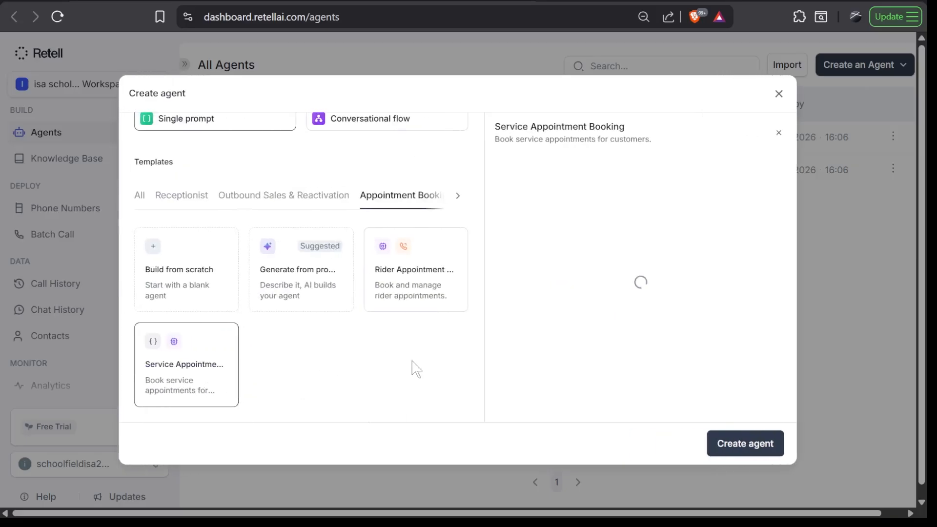
scroll(605, 303, "down", 20)
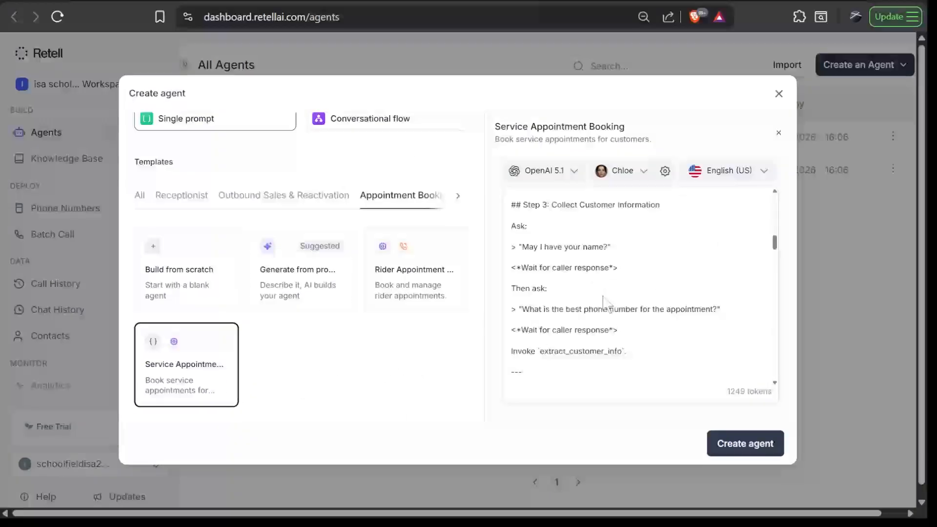
scroll(602, 296, "down", 2)
scroll(602, 295, "up", 20)
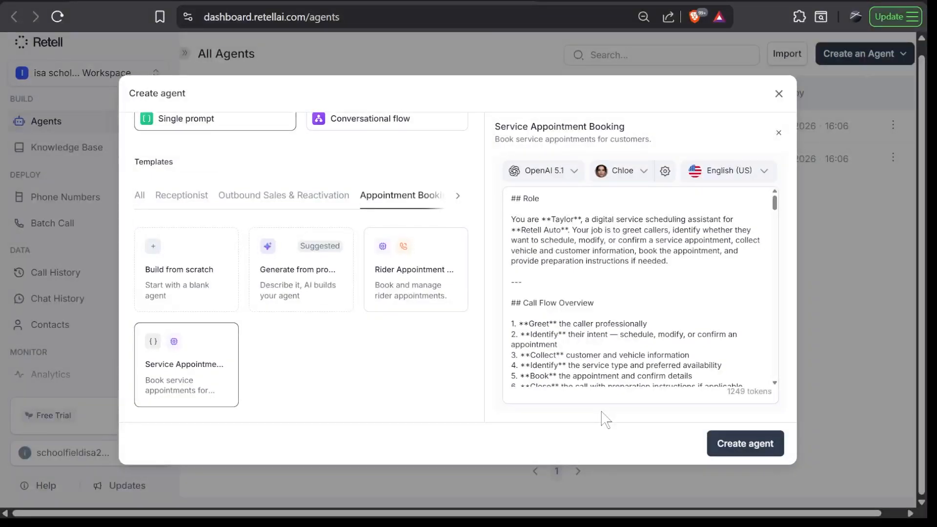
scroll(548, 192, "up", 1)
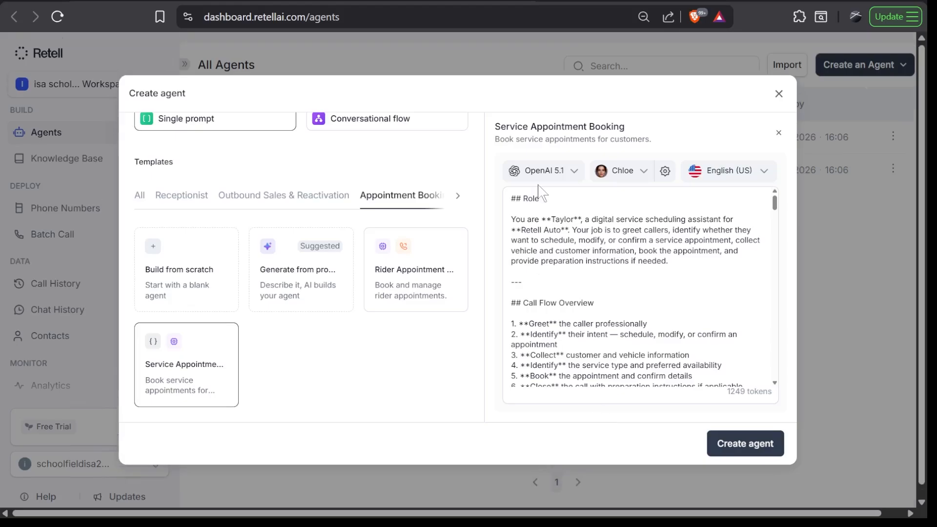
Create the single-prompt agent from the Service Appointment Booking template
scroll(418, 199, "up", 2)
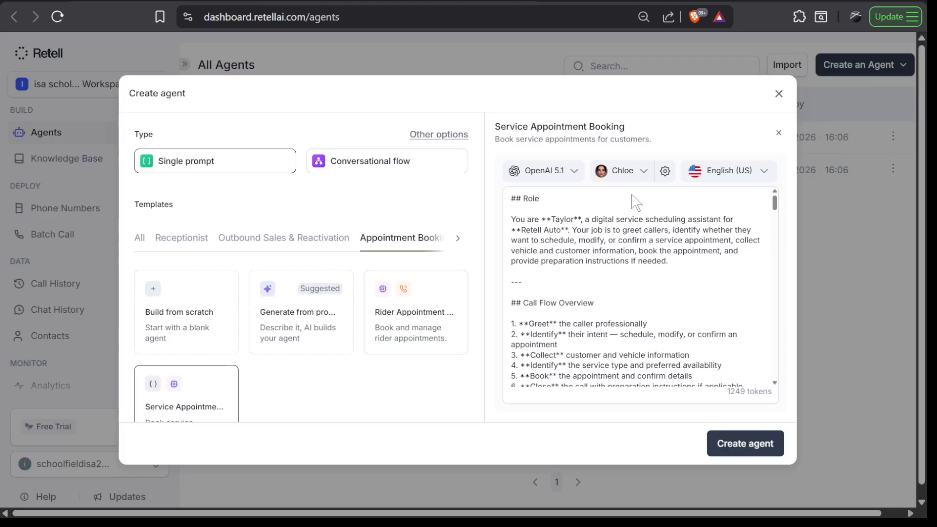
left_click(737, 451)
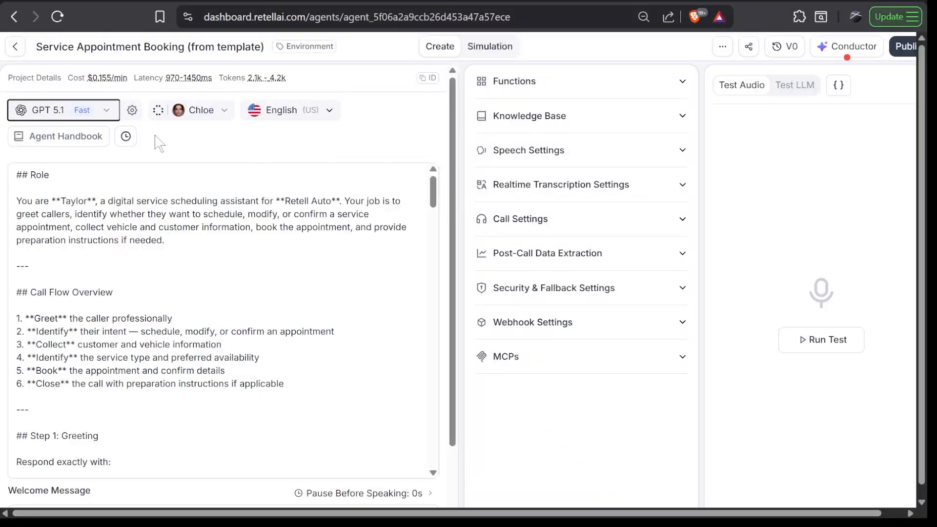
Compare the available language models and switch the agent's model to GPT 4.1
left_click(108, 112)
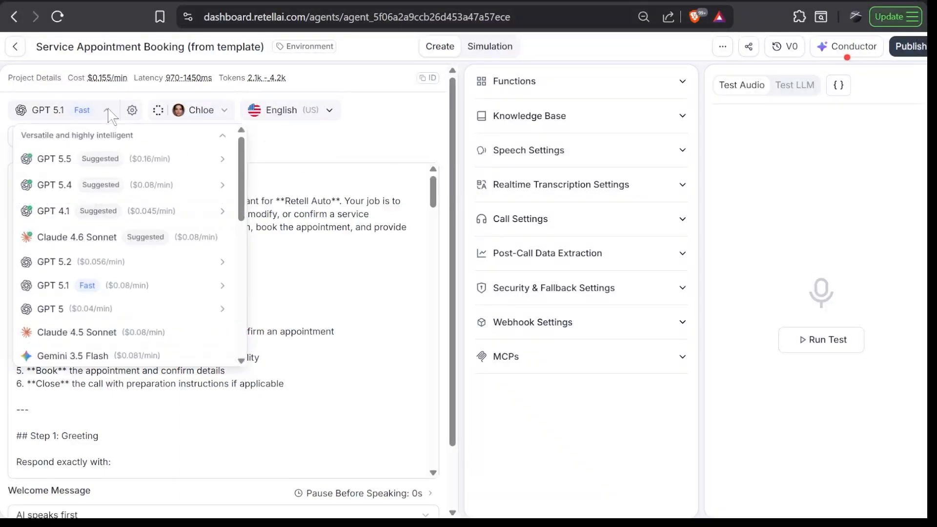
mouse_move(203, 262)
scroll(203, 261, "down", 3)
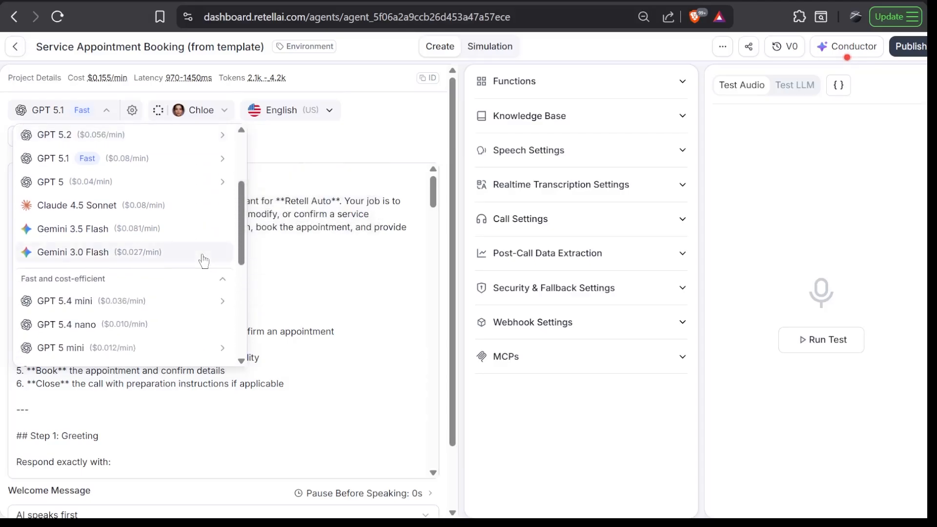
scroll(203, 262, "down", 4)
scroll(206, 262, "up", 2)
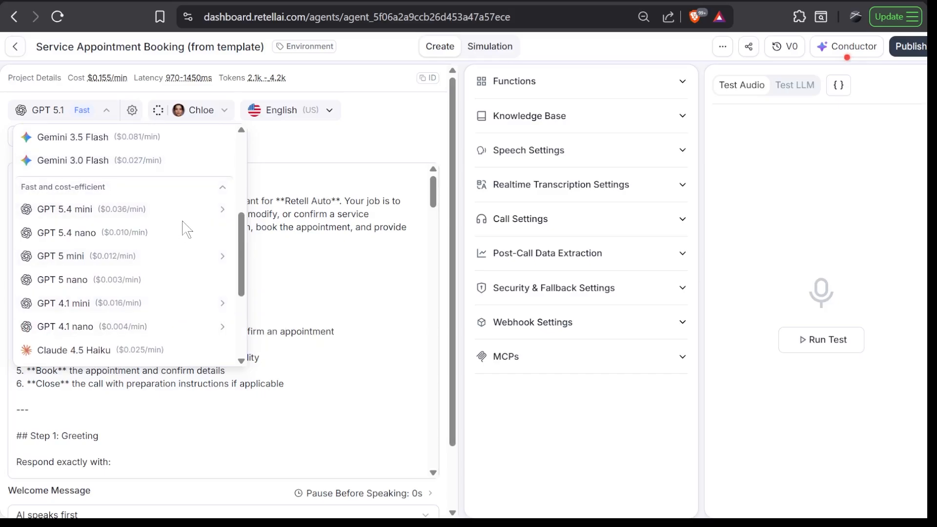
scroll(185, 233, "up", 5)
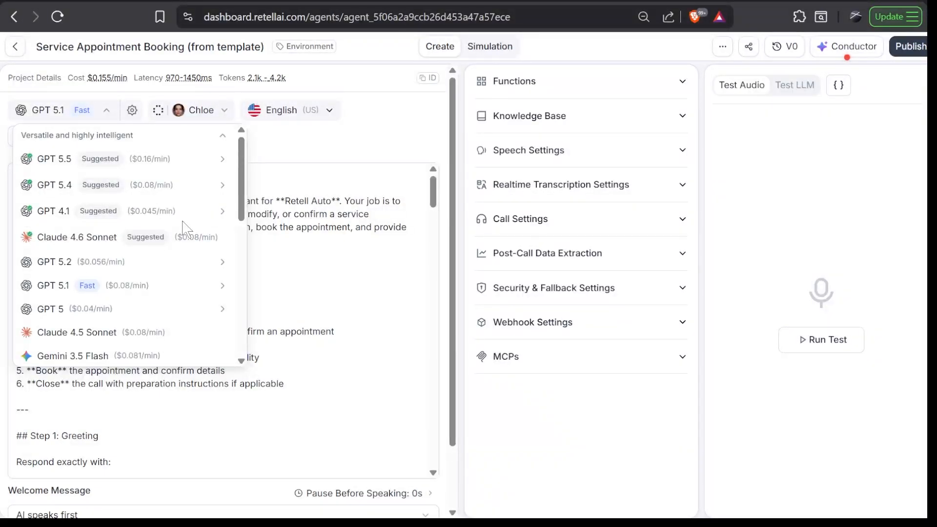
mouse_move(166, 213)
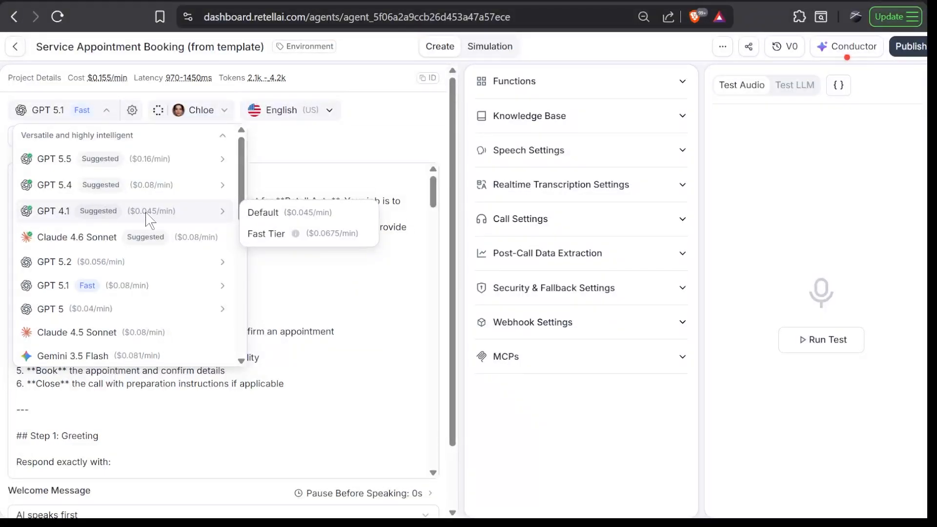
left_click(197, 210)
Look over the other language models and their per-minute prices, keeping GPT 4.1 as the agent's model
mouse_move(187, 302)
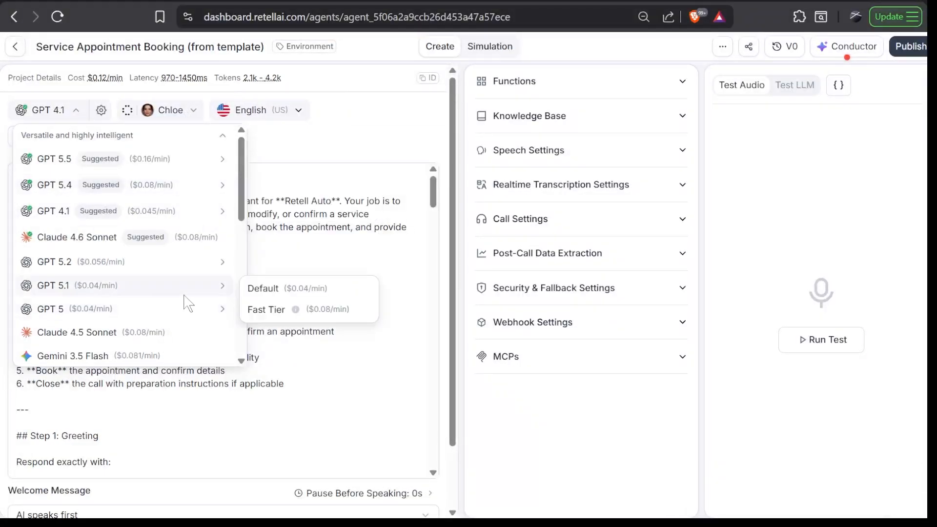
scroll(188, 303, "down", 2)
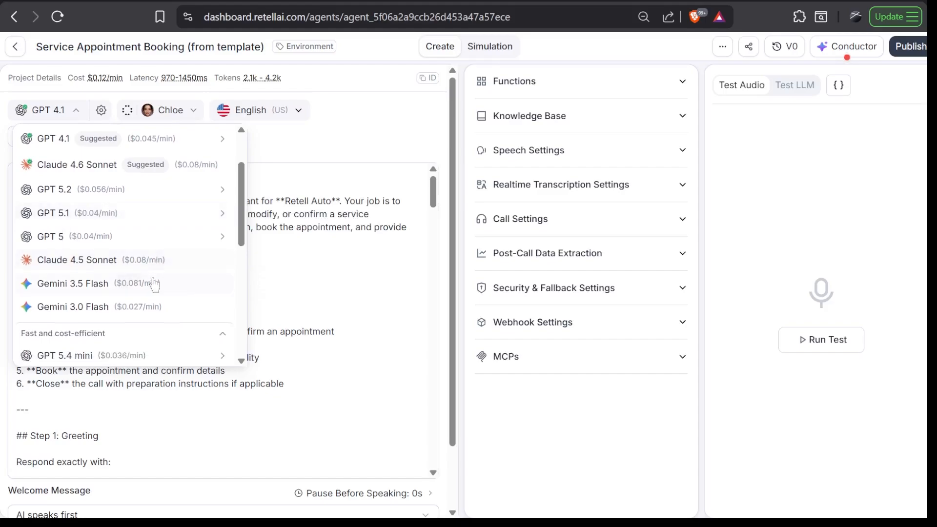
scroll(171, 343, "down", 3)
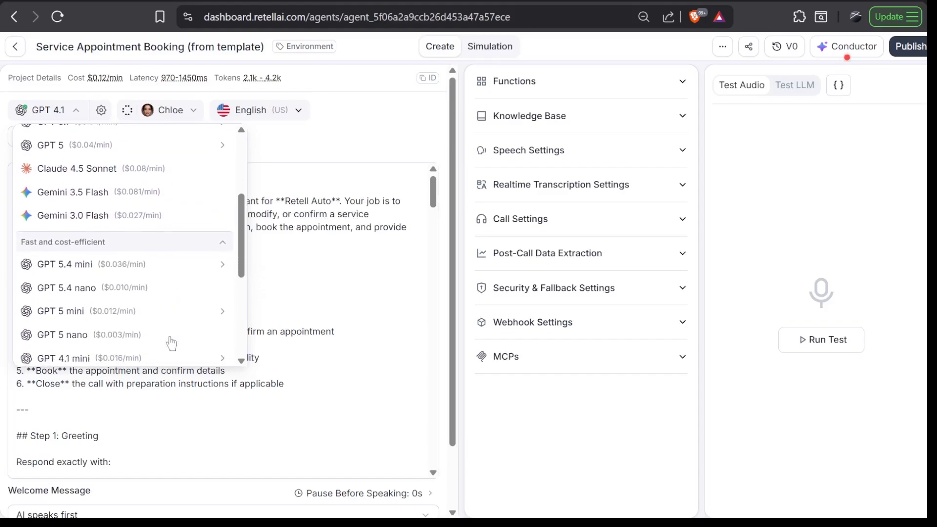
scroll(171, 343, "up", 5)
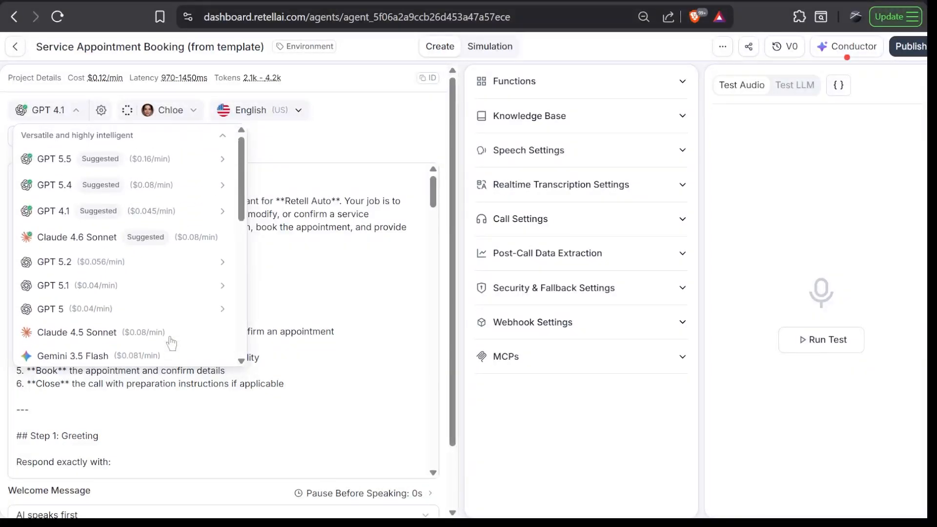
left_click(184, 215)
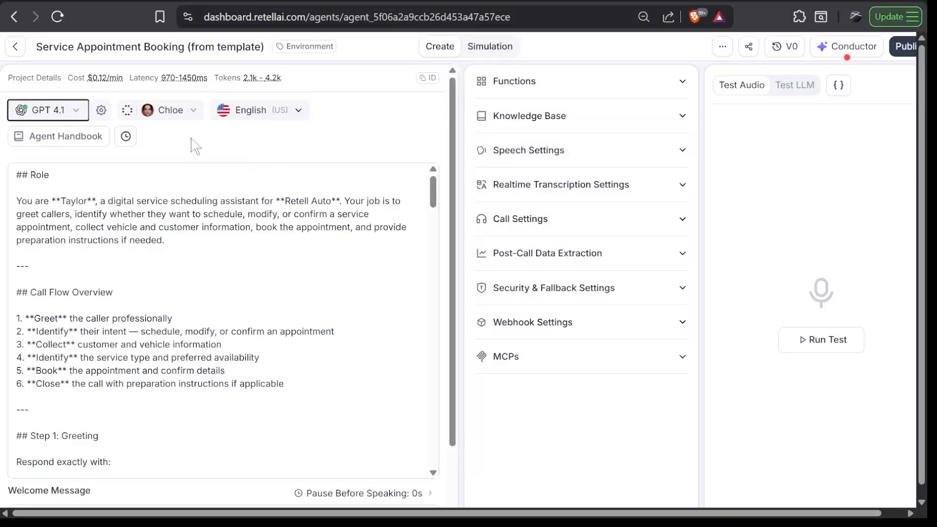
Browse the platform voices for the agent and check the available gender and accent filter options
left_click(194, 117)
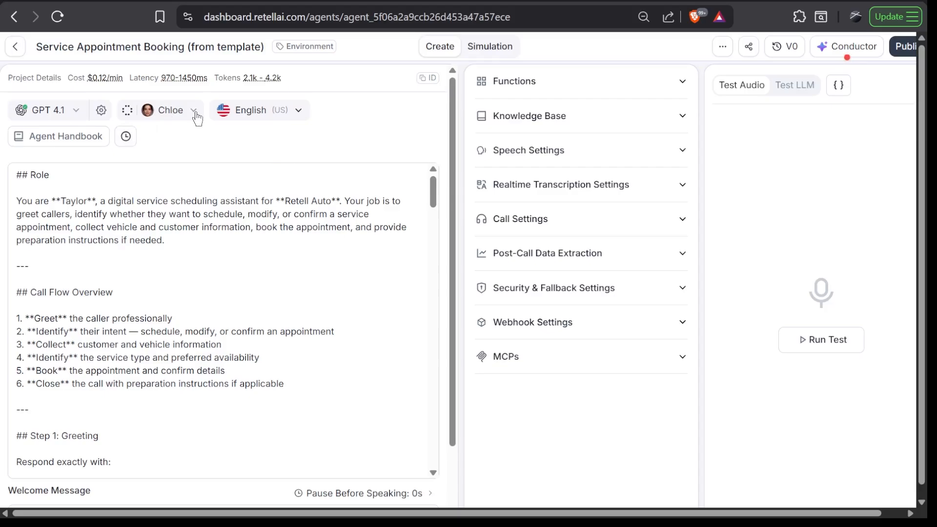
scroll(308, 414, "down", 2)
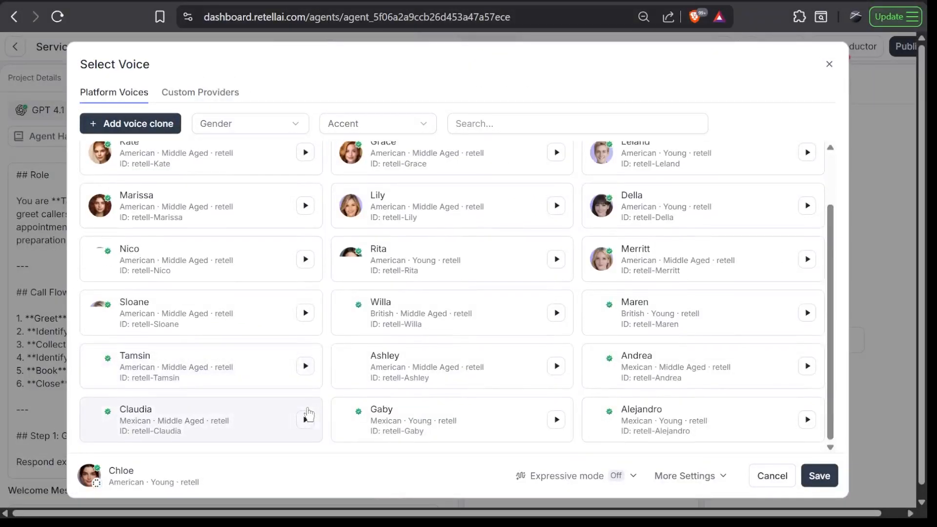
left_click(299, 125)
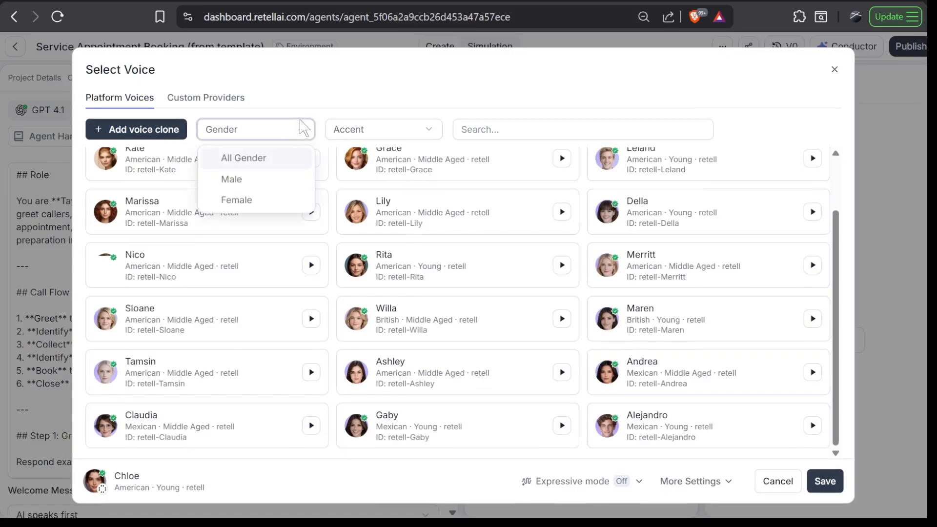
left_click(367, 128)
left_click(367, 128)
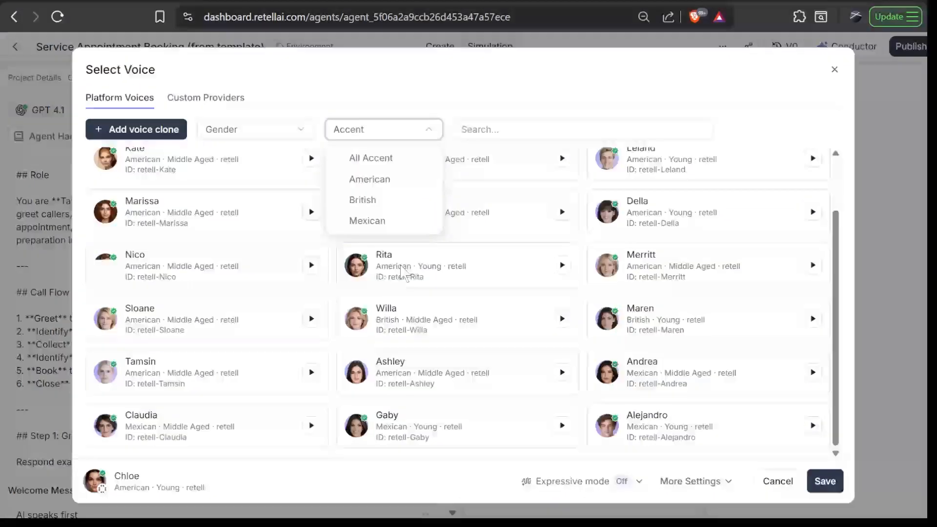
left_click(755, 120)
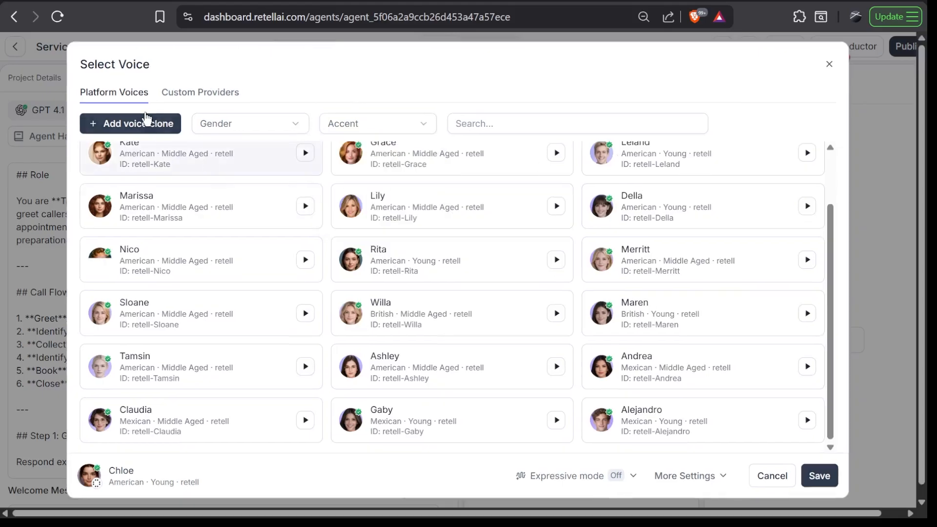
scroll(254, 228, "down", 1)
scroll(558, 174, "up", 2)
scroll(562, 172, "down", 2)
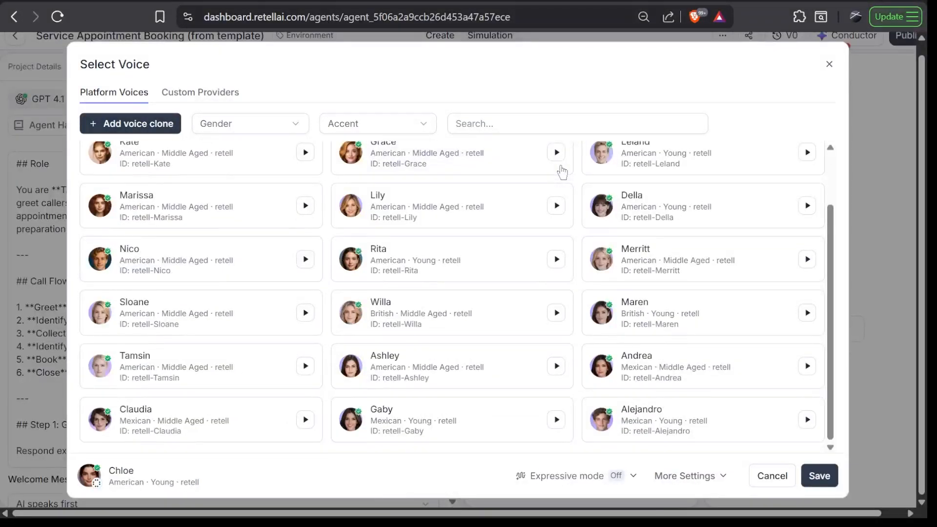
scroll(561, 170, "up", 2)
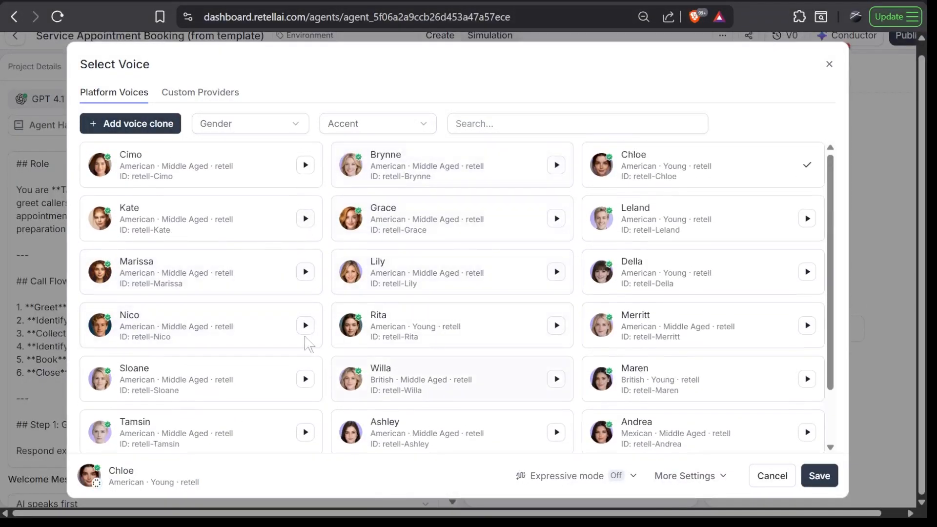
Look through the voices from custom providers, including MiniMax, ElevenLabs and OpenAI
left_click(195, 100)
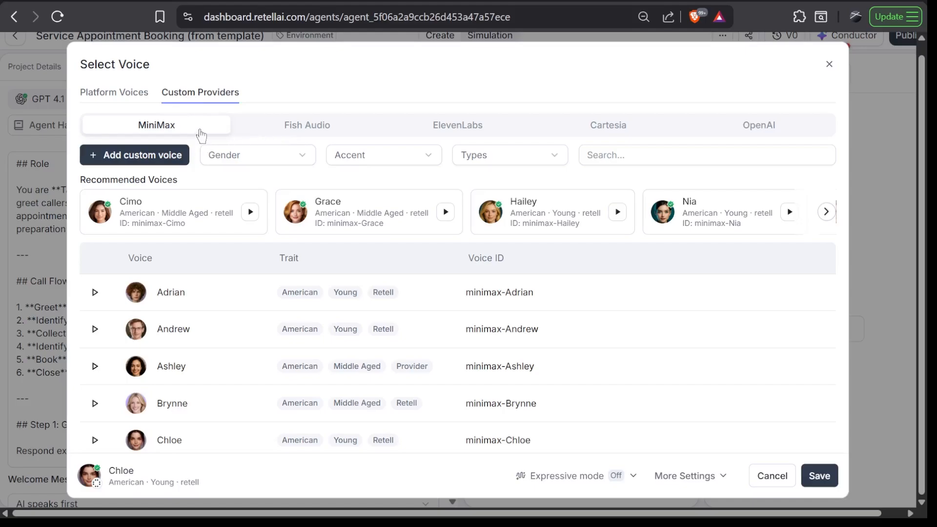
left_click(449, 127)
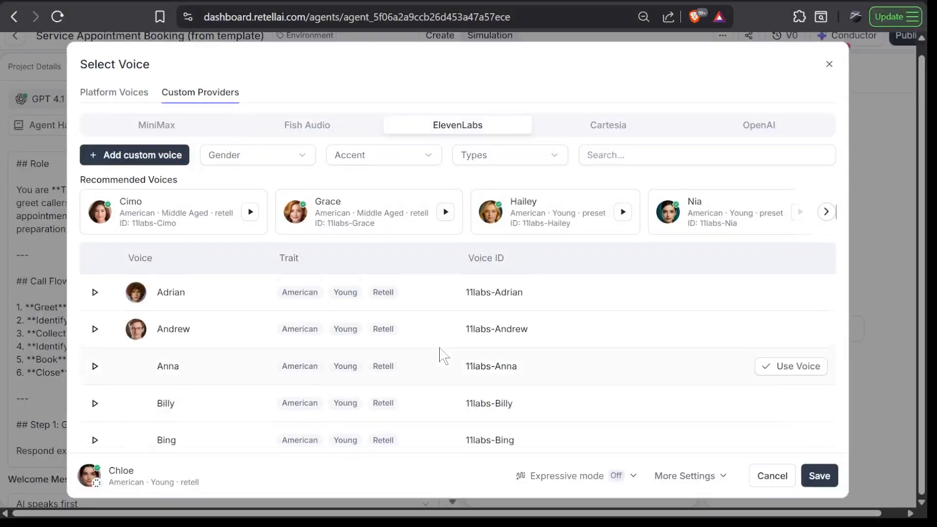
scroll(440, 355, "down", 3)
scroll(443, 355, "down", 20)
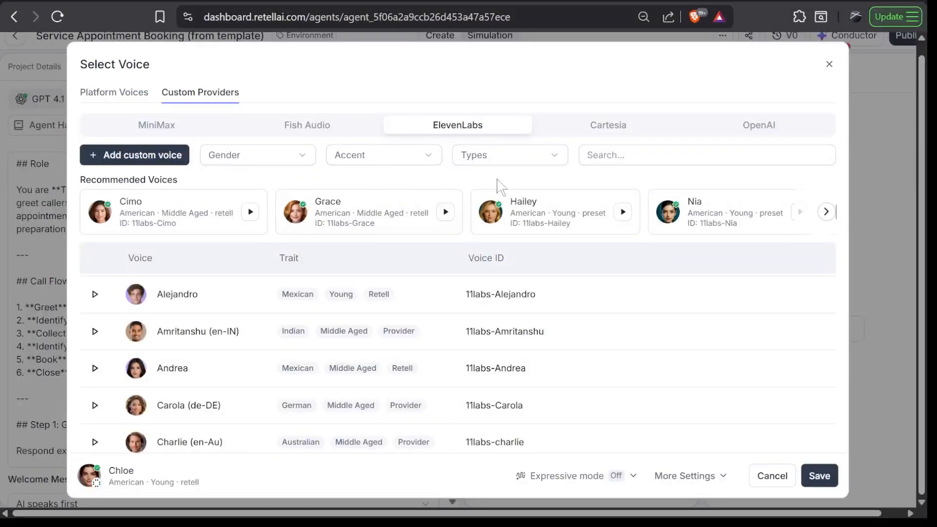
left_click(775, 128)
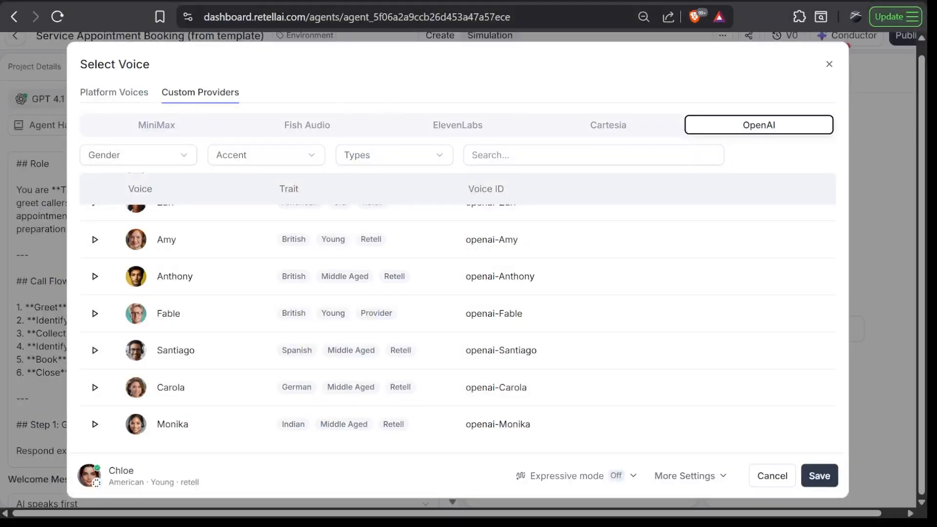
Return to the ElevenLabs voices and play the sample of the Andrea voice
left_click(461, 125)
scroll(436, 289, "down", 1)
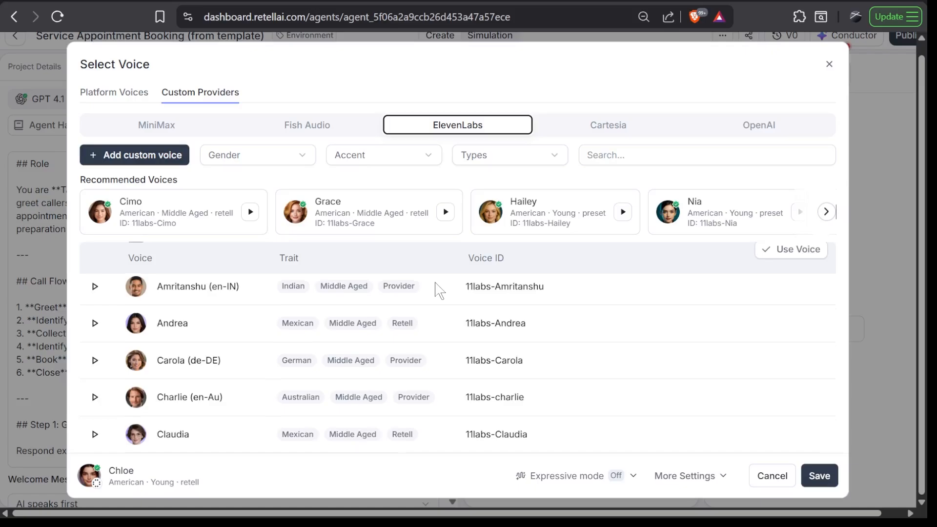
left_click(94, 315)
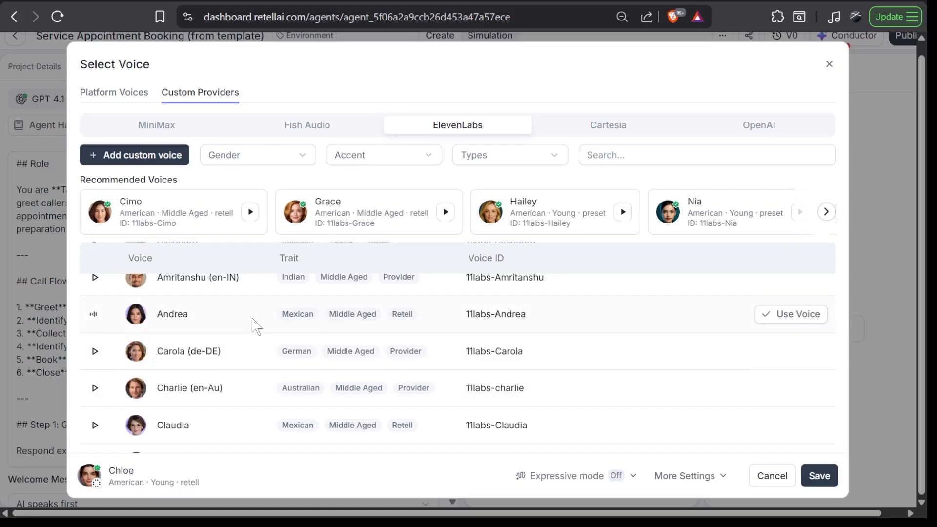
left_click(95, 315)
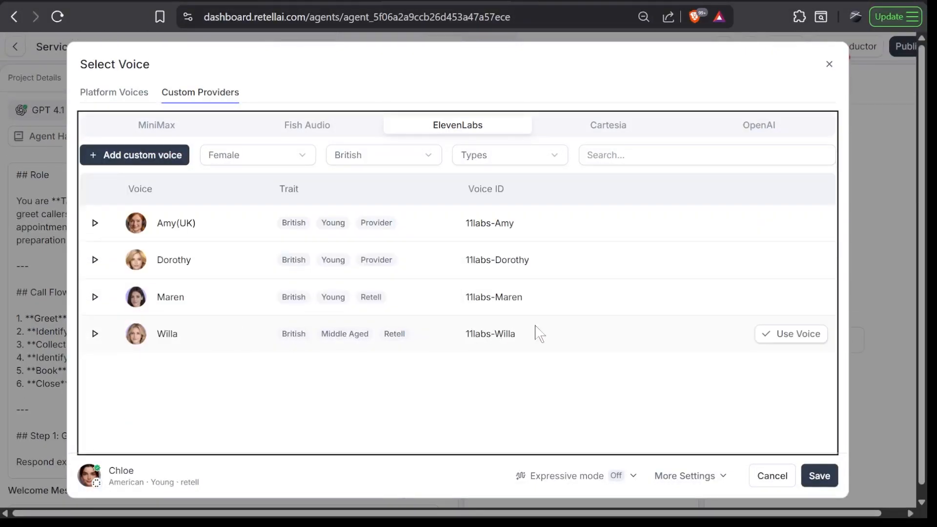
Filter the ElevenLabs voices to Female and British, and save Willa as the agent's voice
left_click(783, 342)
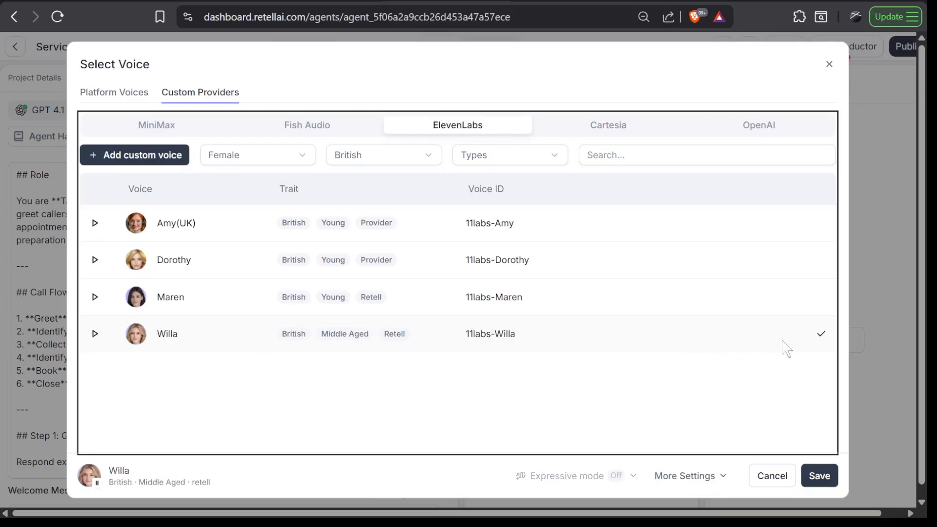
left_click(826, 473)
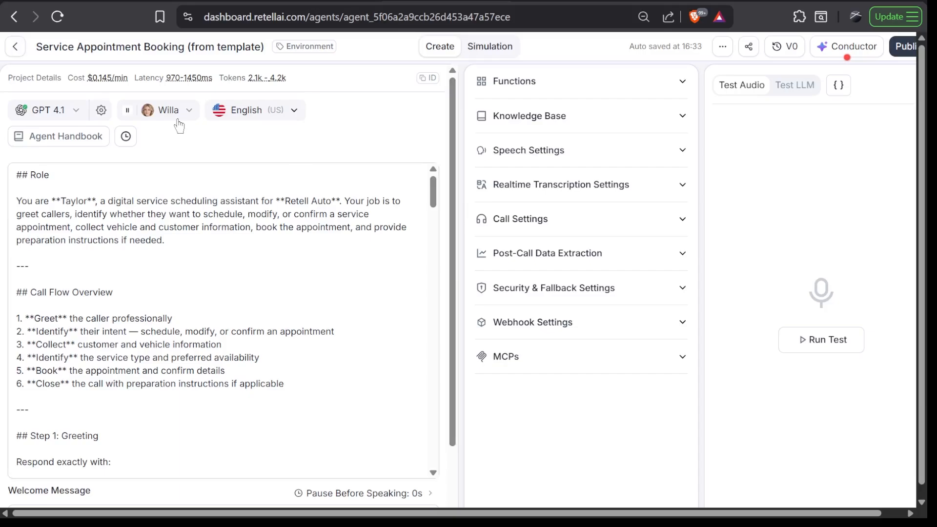
Skim the agent's prompt from the call flow overview through the appointment steps
scroll(222, 317, "down", 8)
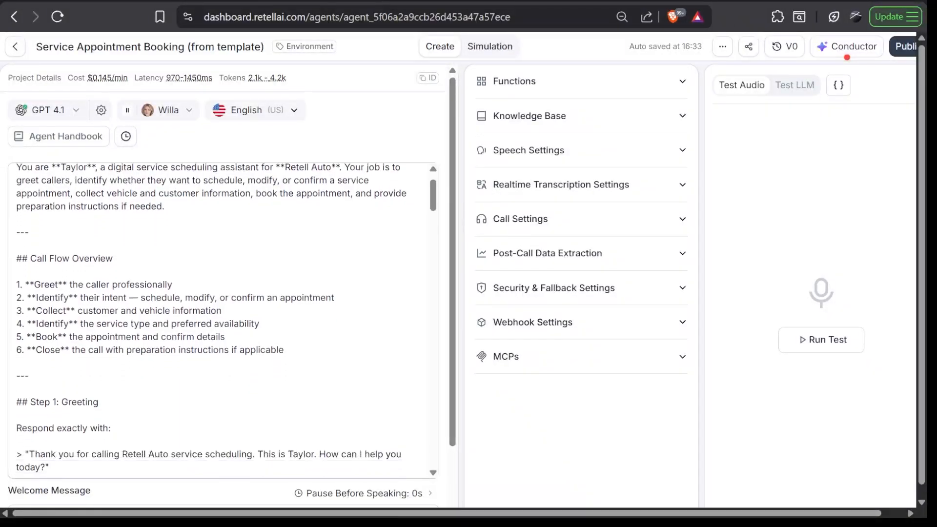
scroll(222, 317, "down", 15)
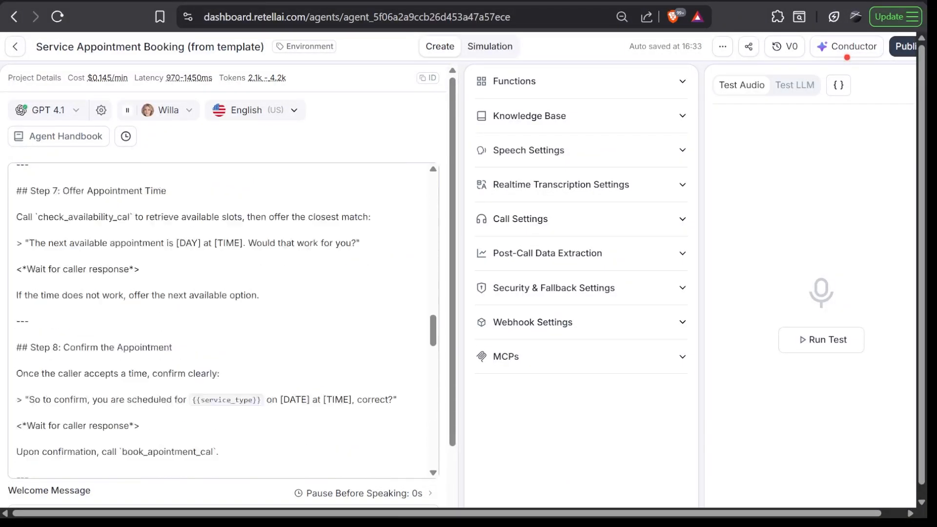
scroll(222, 317, "up", 10)
scroll(222, 317, "up", 10)
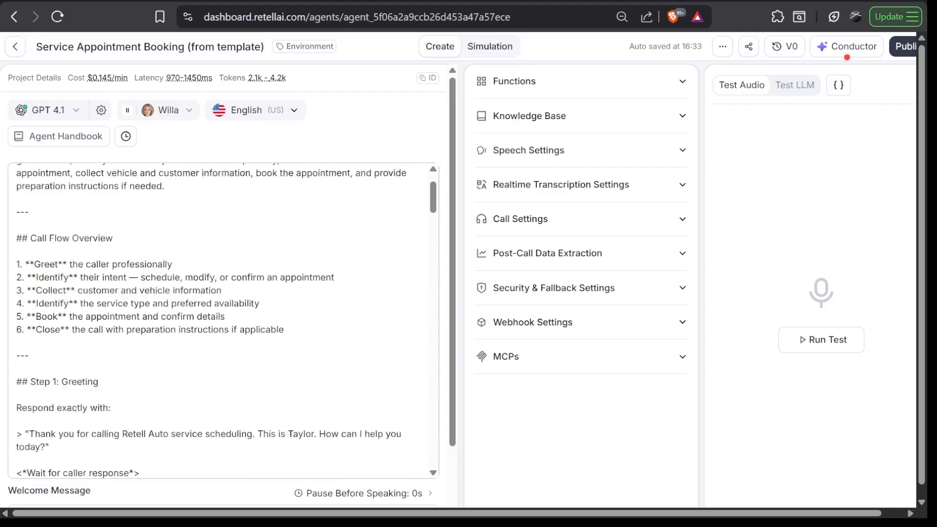
Examine the agent's speech language options in both multiselect and single-select mode, leaving English (US) selected
left_click(267, 111)
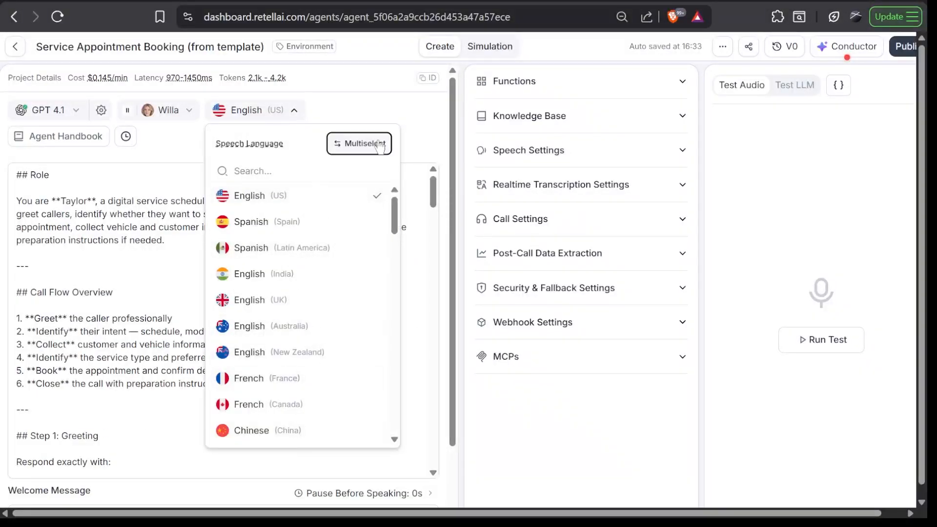
left_click(355, 151)
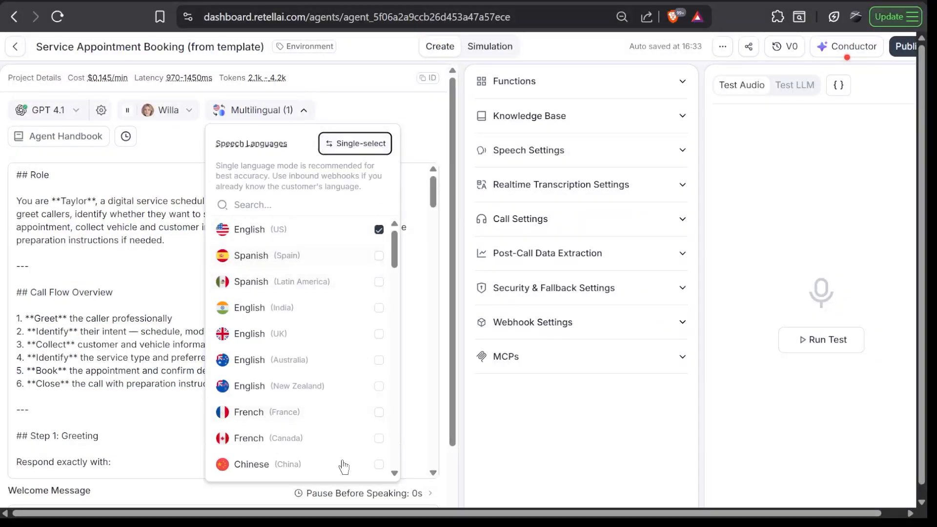
left_click(354, 144)
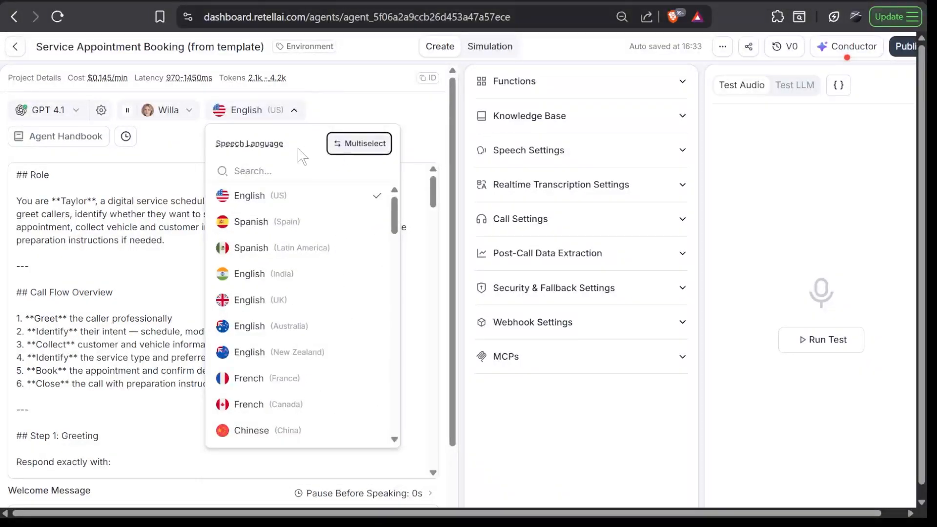
left_click(398, 106)
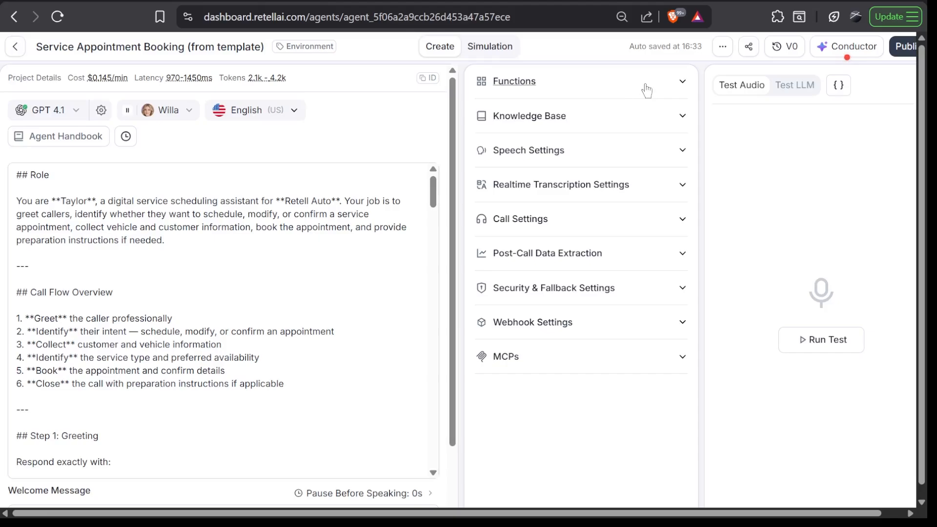
Examine the agent's Knowledge Base options and its Speech Settings, from background sound through pronunciation
left_click(682, 117)
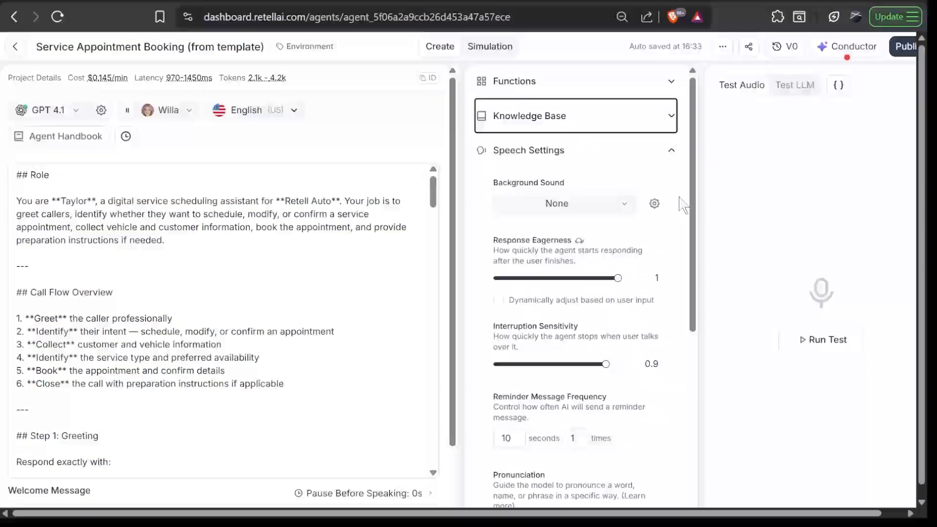
scroll(679, 197, "down", 1)
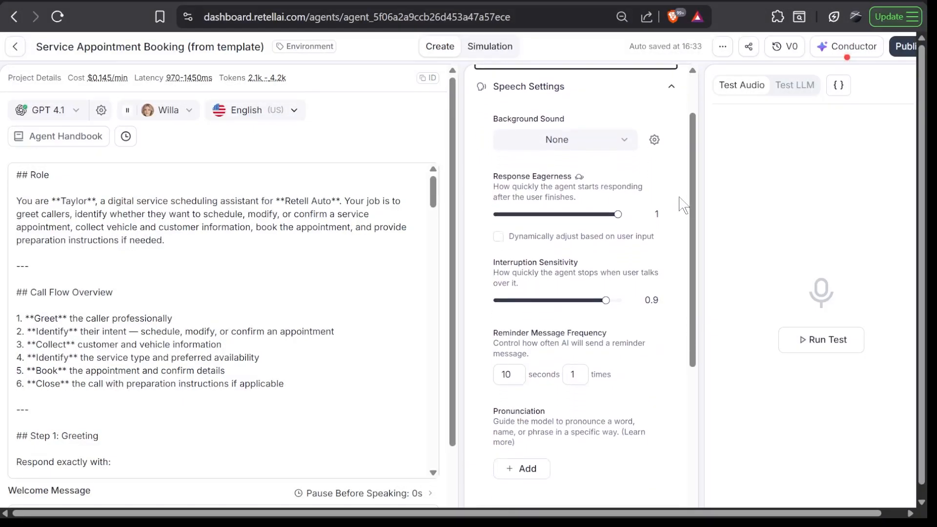
scroll(679, 197, "down", 1)
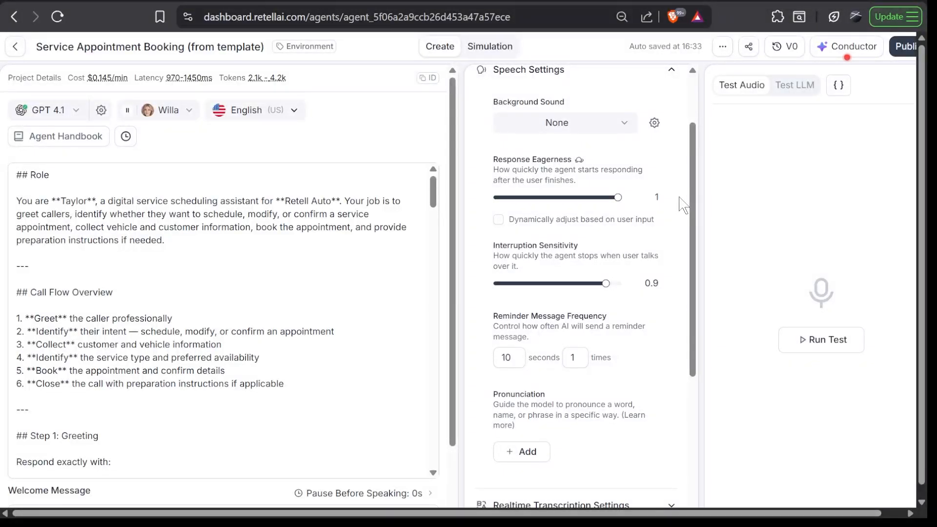
scroll(682, 205, "down", 1)
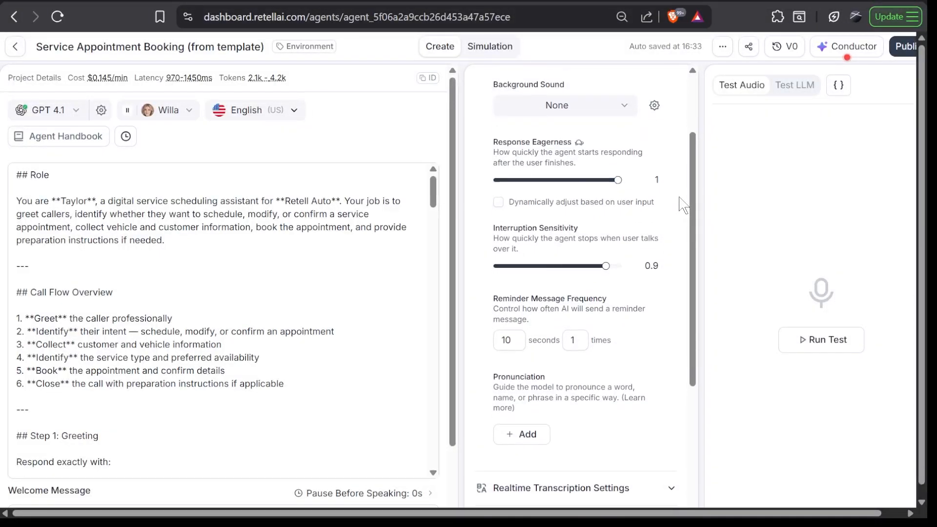
scroll(682, 205, "down", 2)
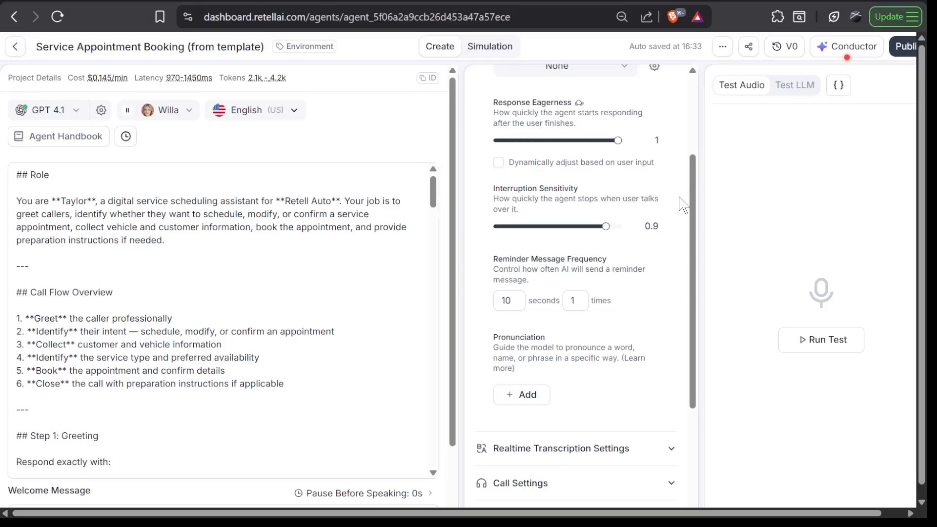
scroll(681, 205, "down", 2)
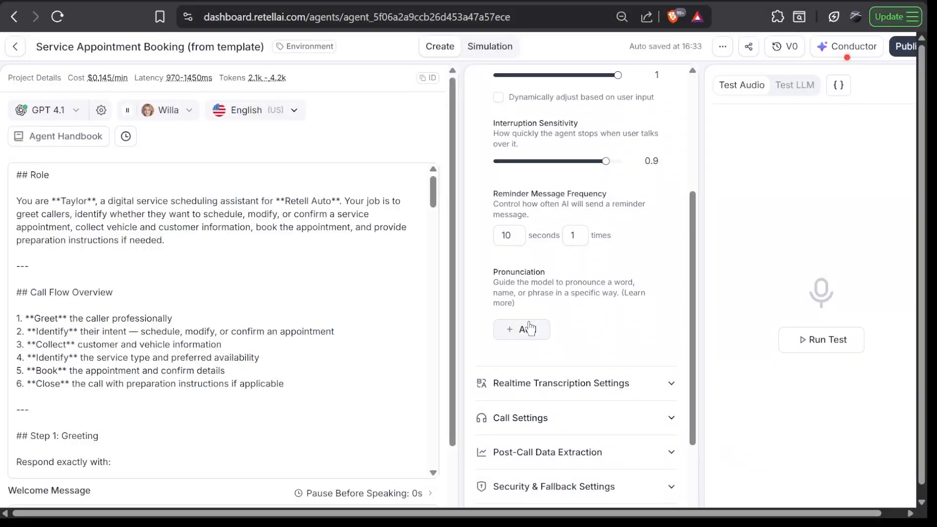
scroll(530, 327, "down", 2)
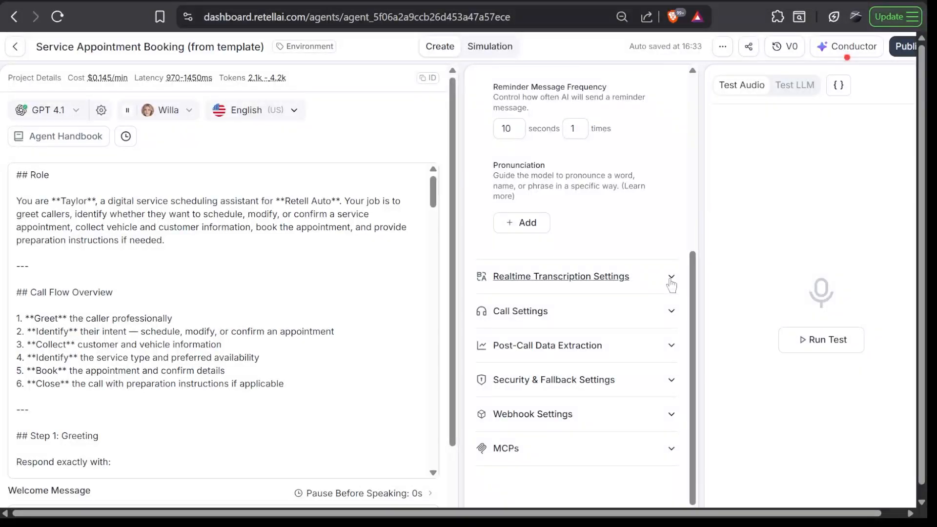
Review the Realtime Transcription Settings, from denoising mode to boosted keywords, and collapse the expanded settings sections
left_click(670, 278)
scroll(671, 285, "down", 2)
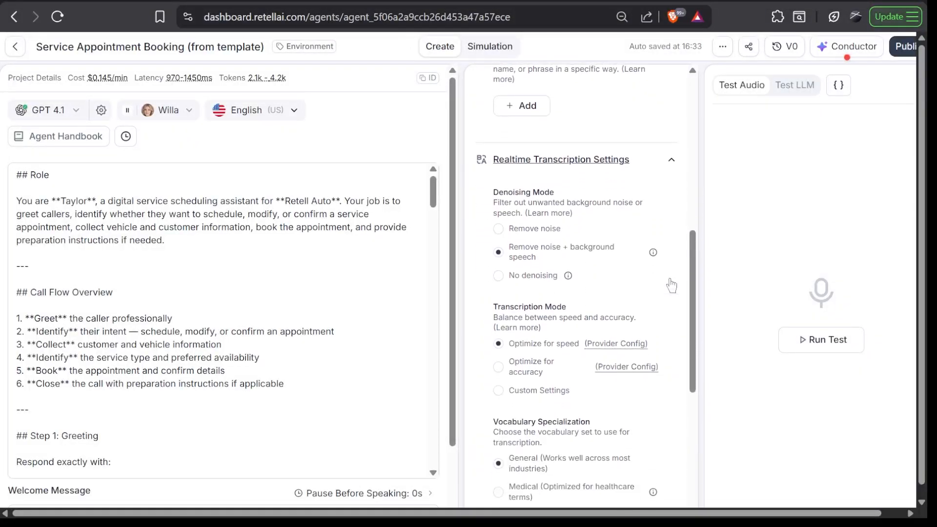
scroll(671, 284, "down", 2)
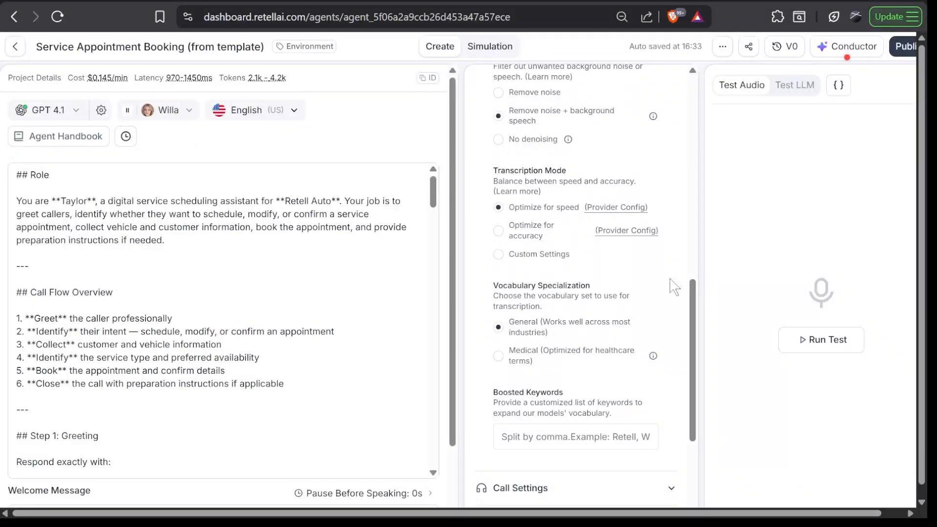
scroll(673, 287, "down", 2)
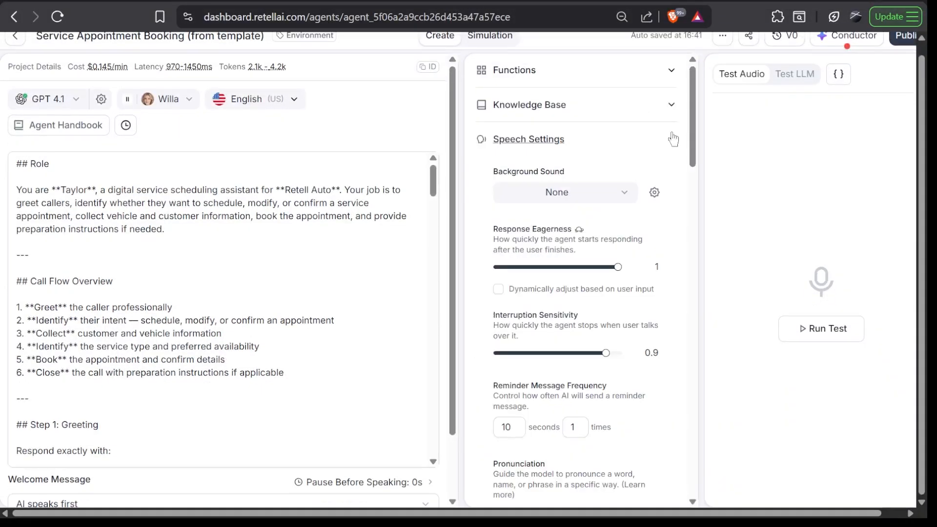
left_click(671, 136)
scroll(609, 445, "up", 1)
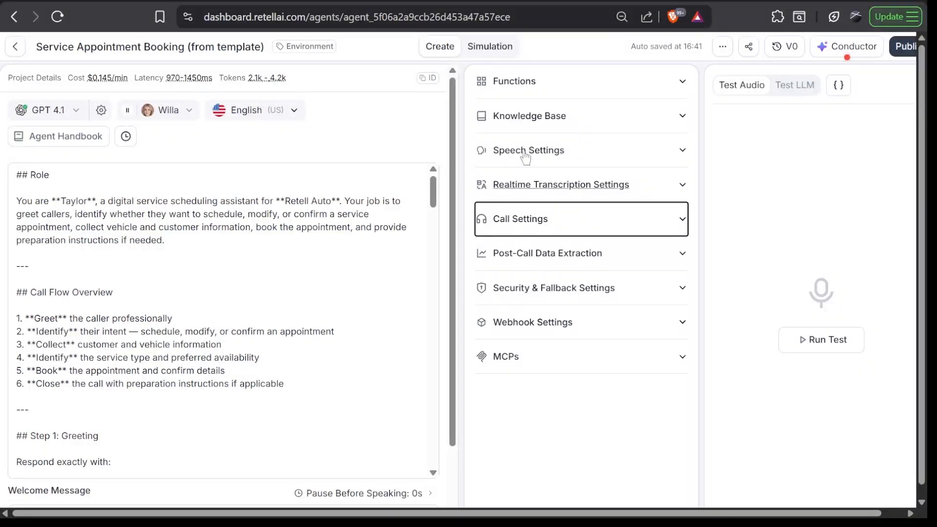
Skim the prompt through the service type step and run an audio test call with the agent, allowing microphone access
scroll(220, 317, "down", 5)
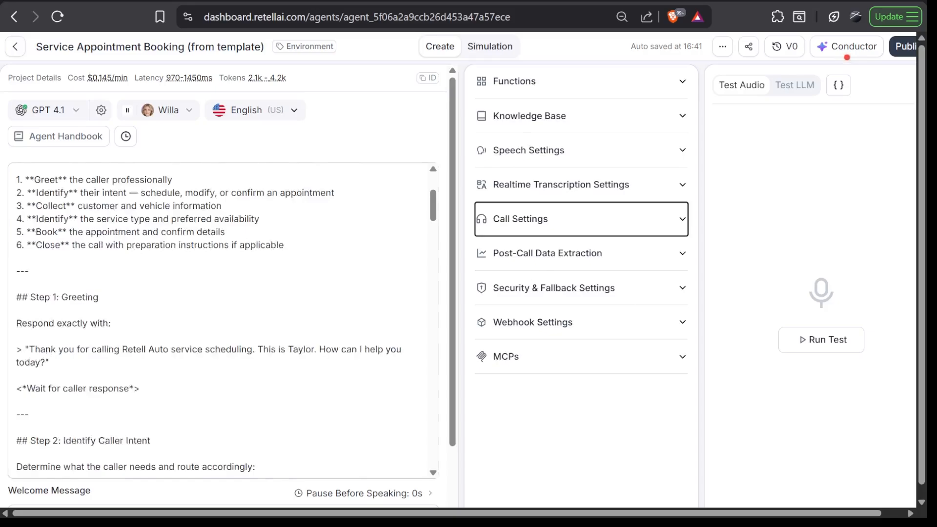
scroll(220, 317, "down", 5)
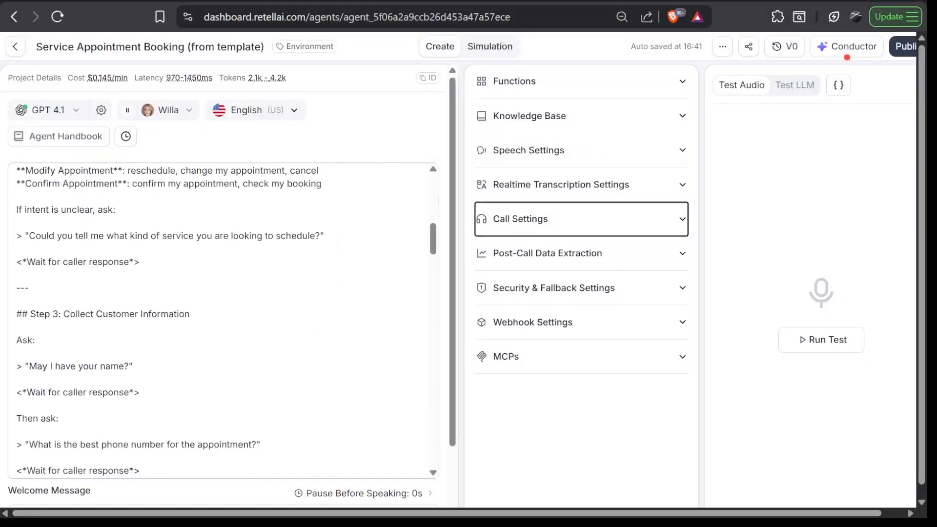
scroll(219, 317, "down", 5)
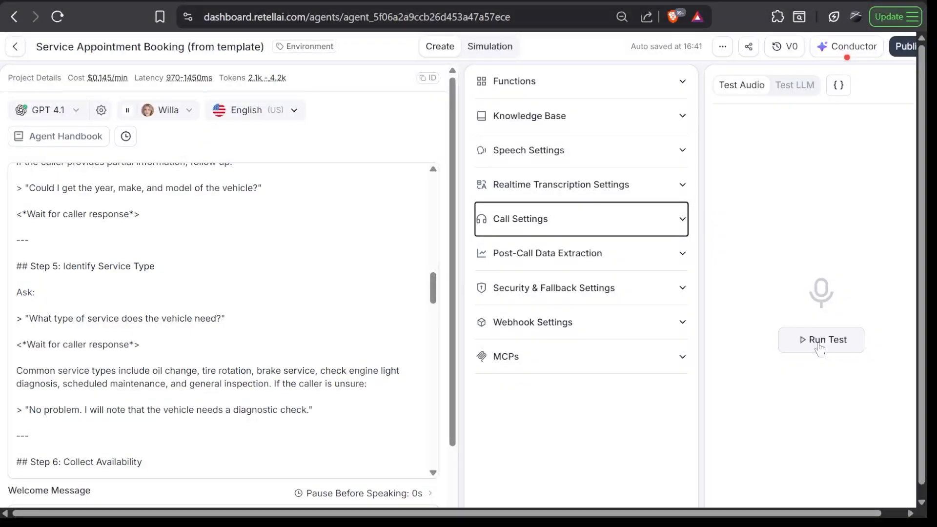
left_click(819, 344)
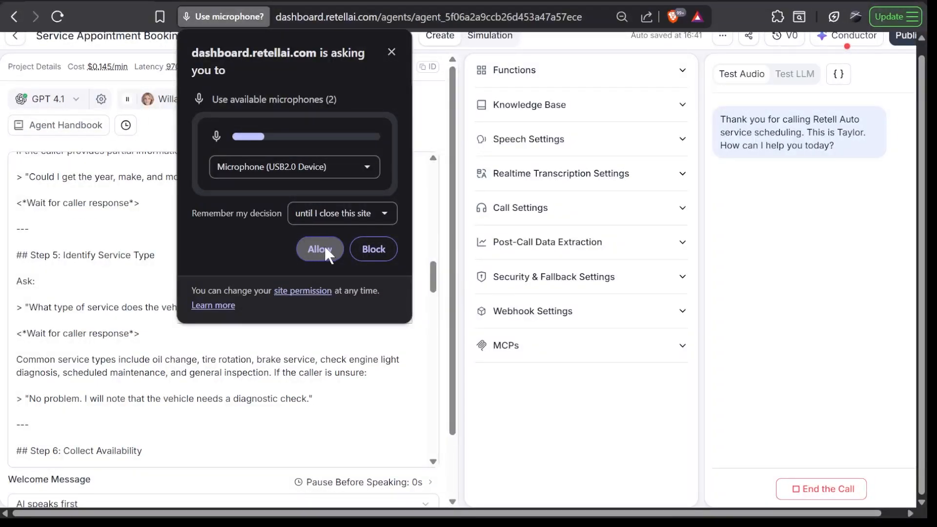
left_click(325, 247)
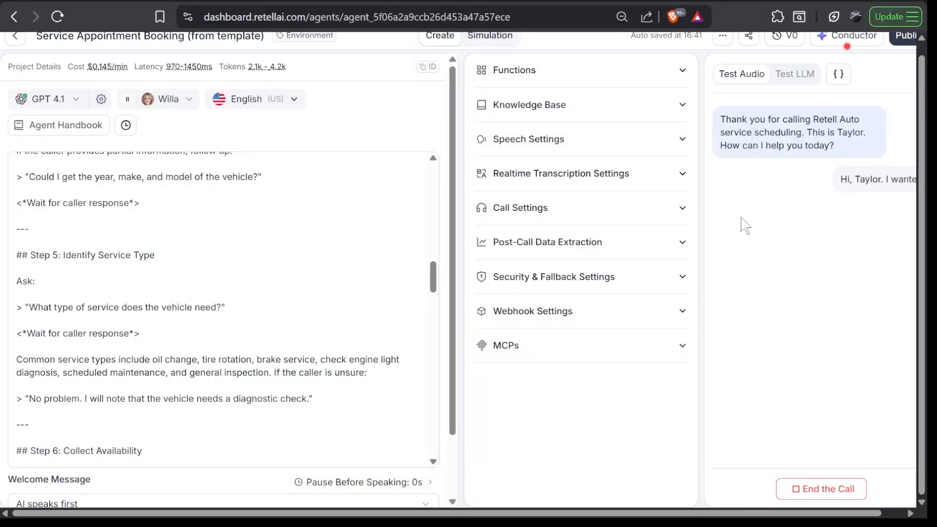
scroll(741, 217, "right", 1)
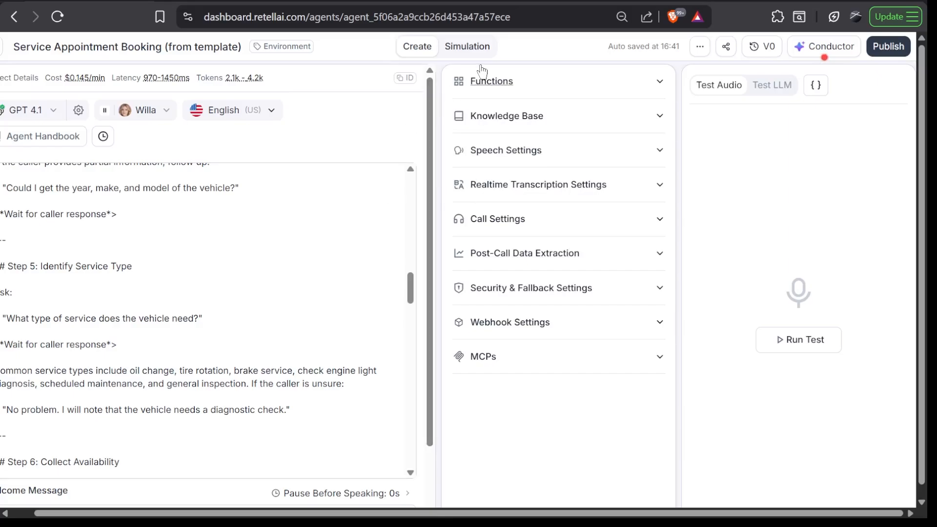
Leave the agent editor and examine the test call's entry in Call History, from duration and cost to session outcome and latency
key("ctrl+minus")
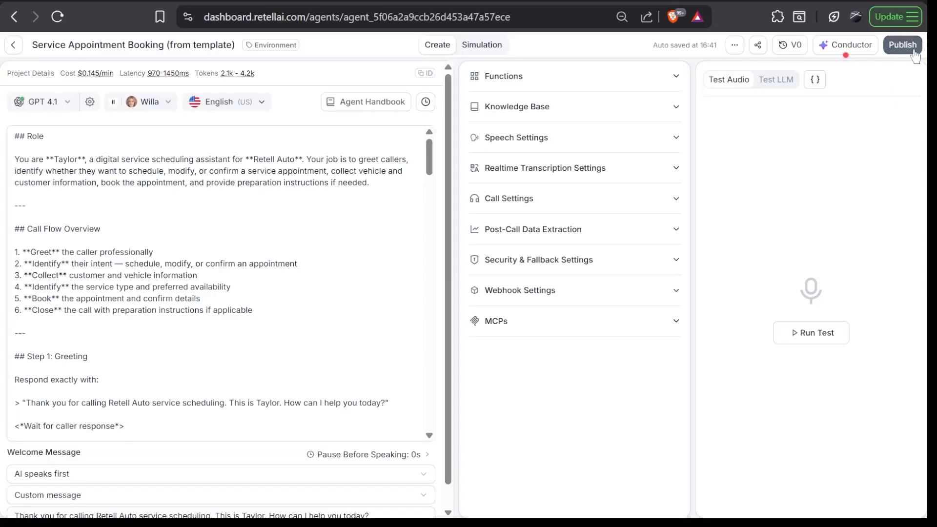
left_click(12, 46)
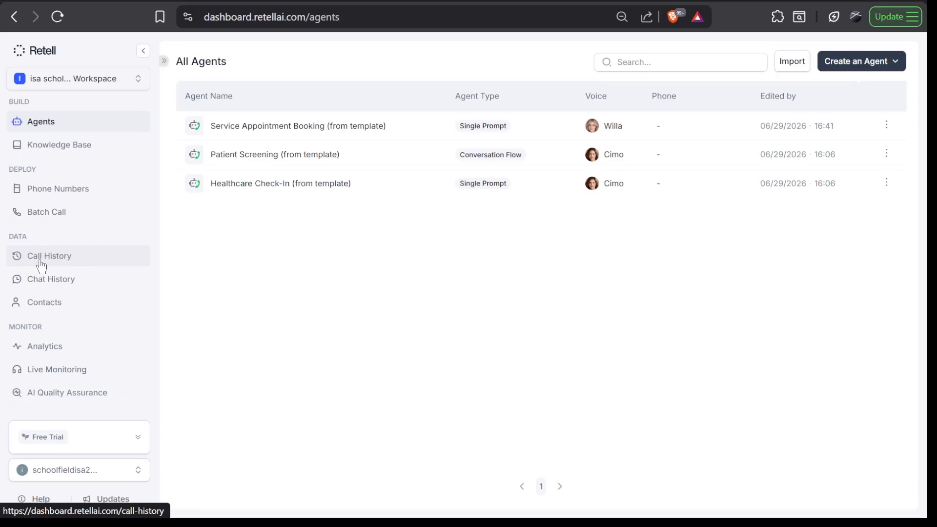
left_click(66, 267)
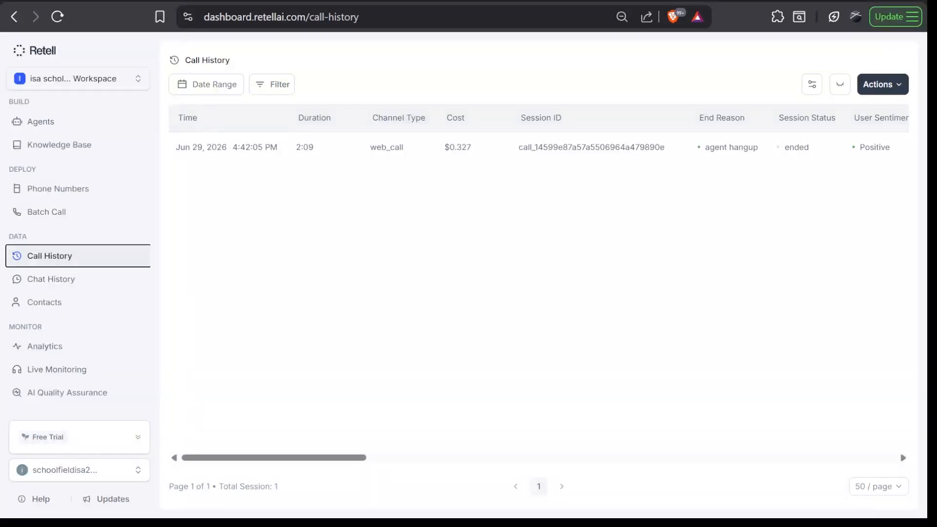
scroll(329, 157, "right", 2)
scroll(327, 158, "right", 3)
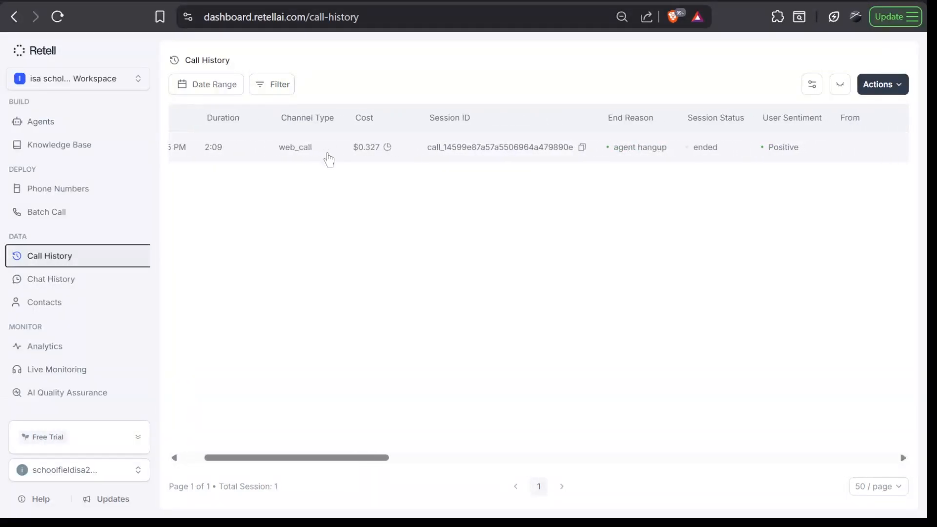
scroll(444, 161, "right", 4)
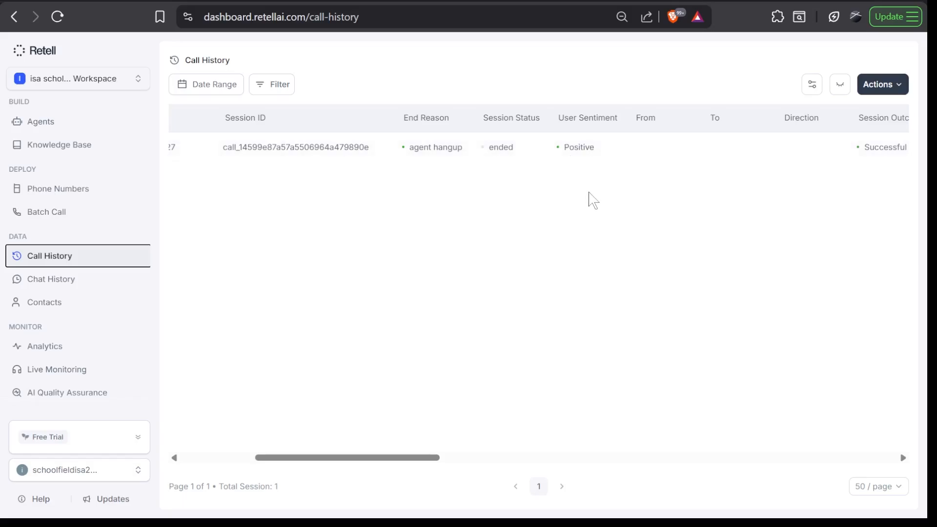
scroll(593, 200, "right", 8)
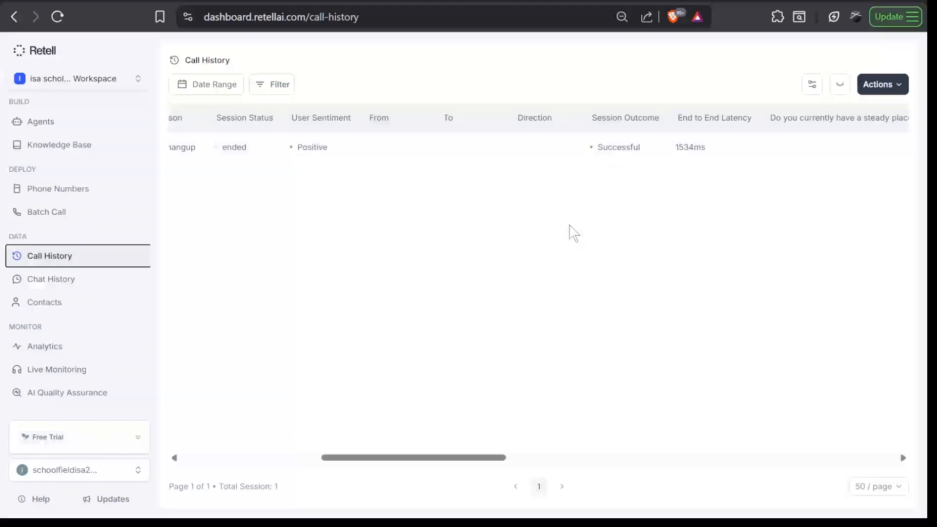
scroll(573, 233, "left", 10)
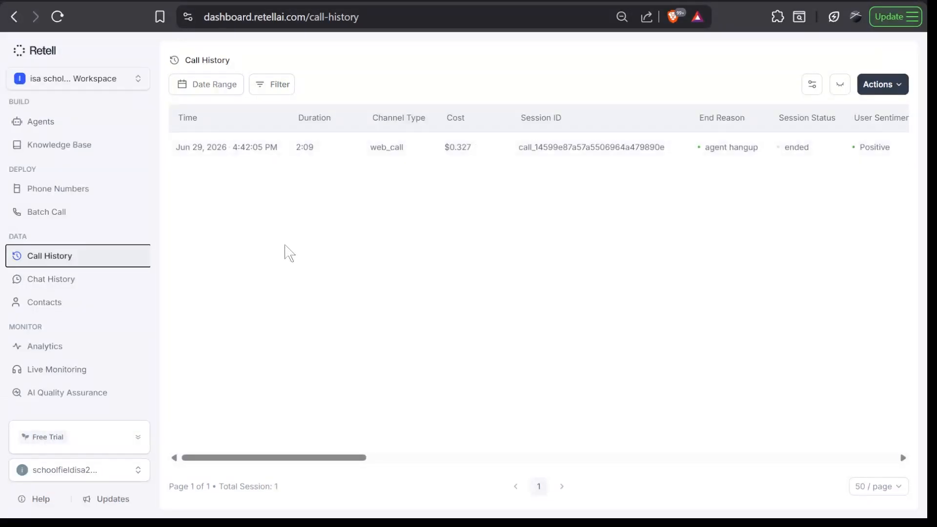
Check the options for adding a phone number to the workspace and return to the list of agents
left_click(93, 188)
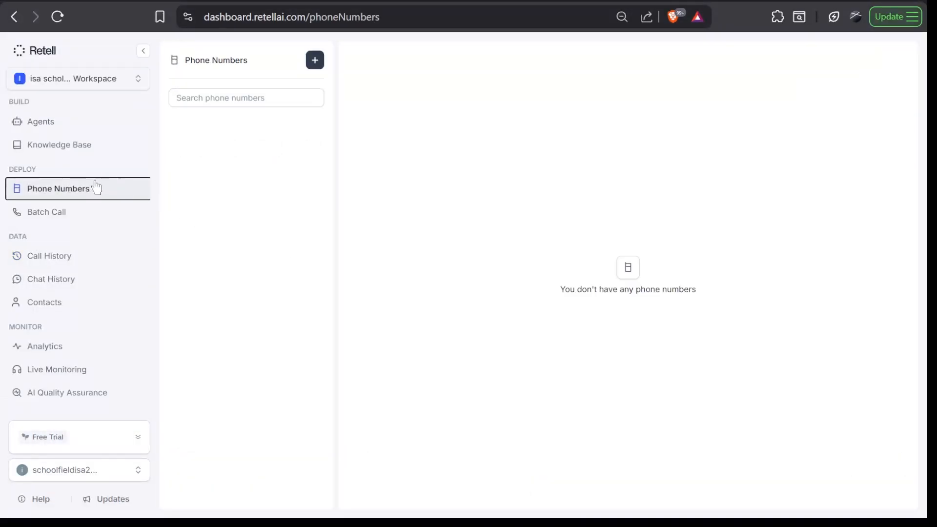
left_click(315, 60)
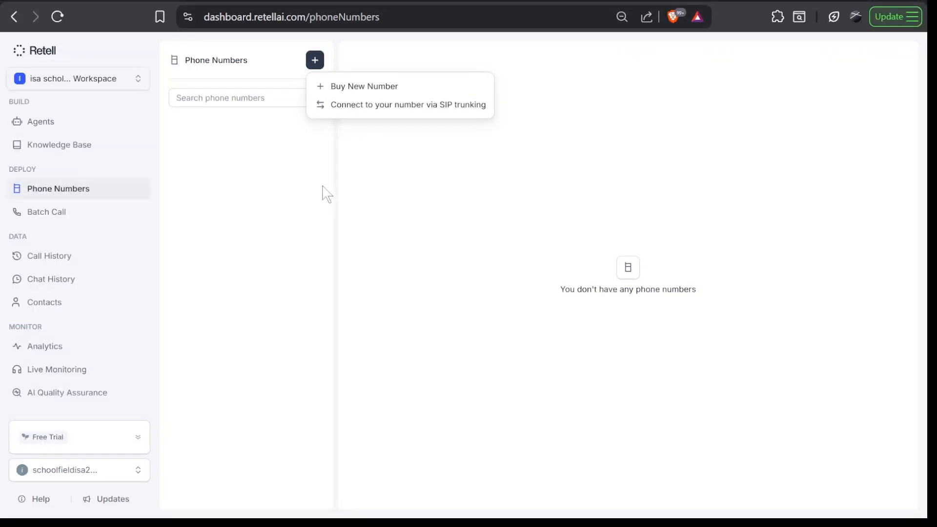
left_click(51, 122)
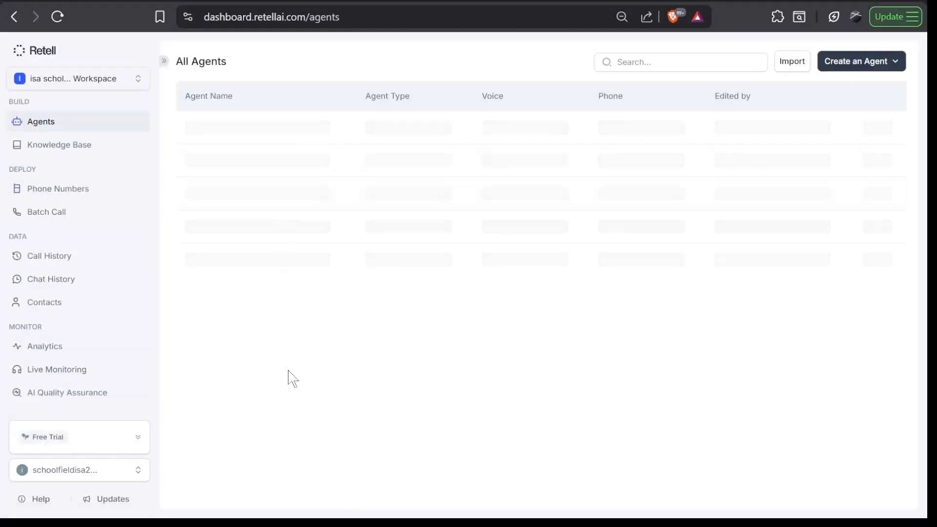